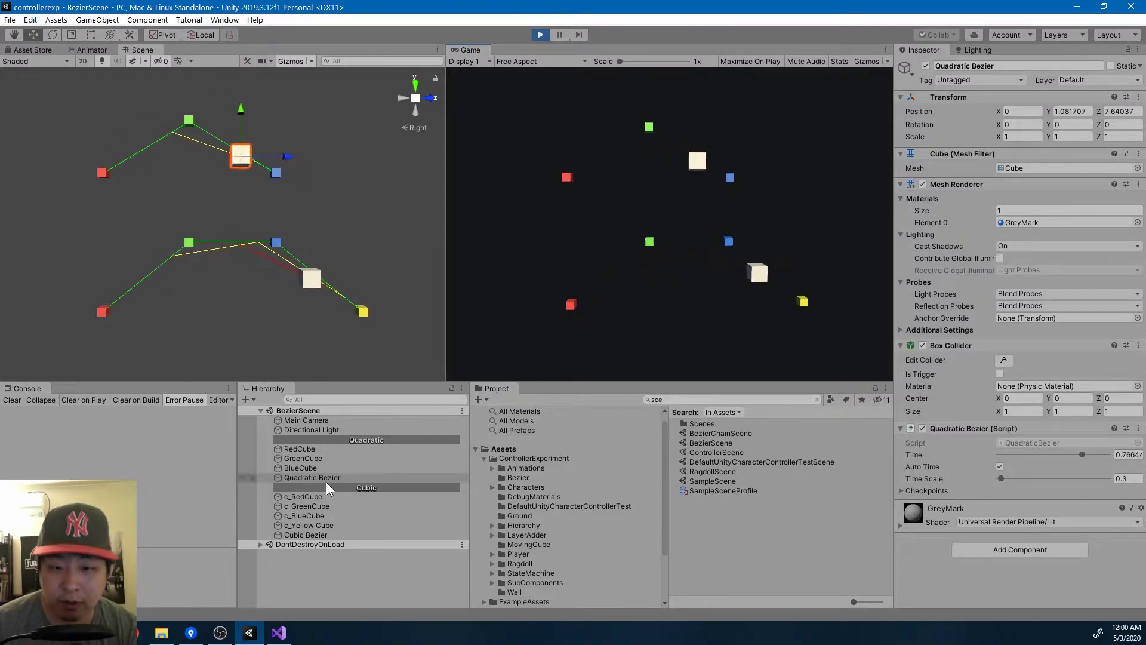
- Turn off Auto Time on Quadratic and Cubic Bezier and scrub each cube, cubic to 0.42
left_click(1000, 467)
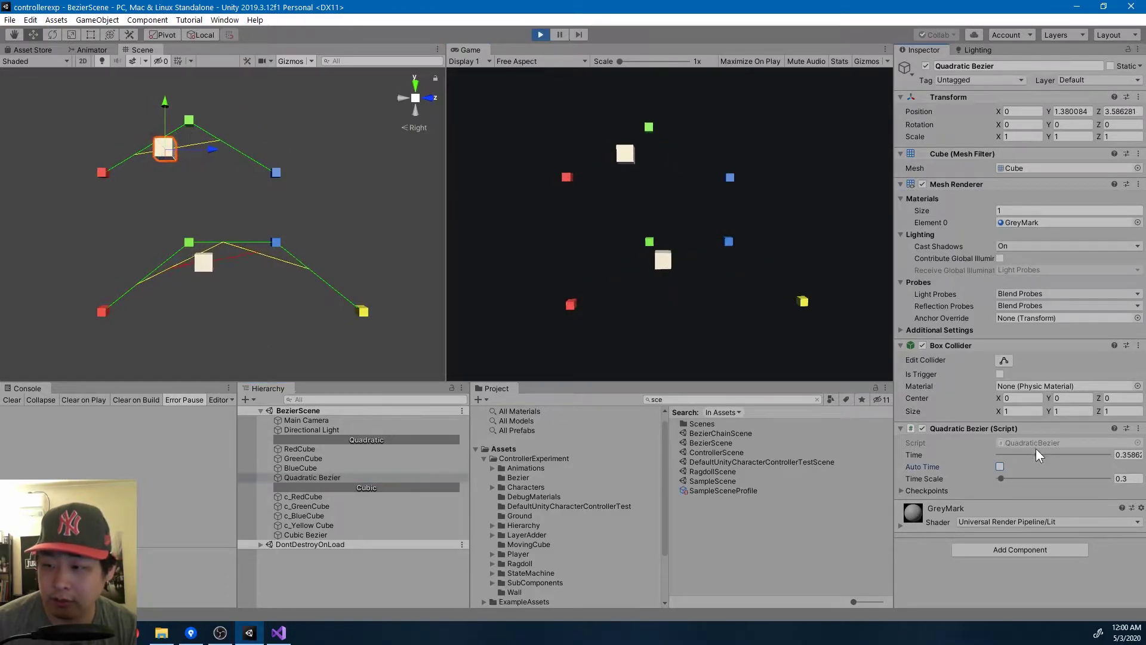
mouse_move(1041, 453)
left_mouse_down()
mouse_move(1007, 458)
mouse_move(1107, 456)
mouse_move(983, 459)
mouse_move(1094, 453)
mouse_move(1018, 456)
mouse_move(1080, 456)
mouse_move(1020, 459)
mouse_move(1058, 457)
mouse_move(1029, 464)
left_mouse_up()
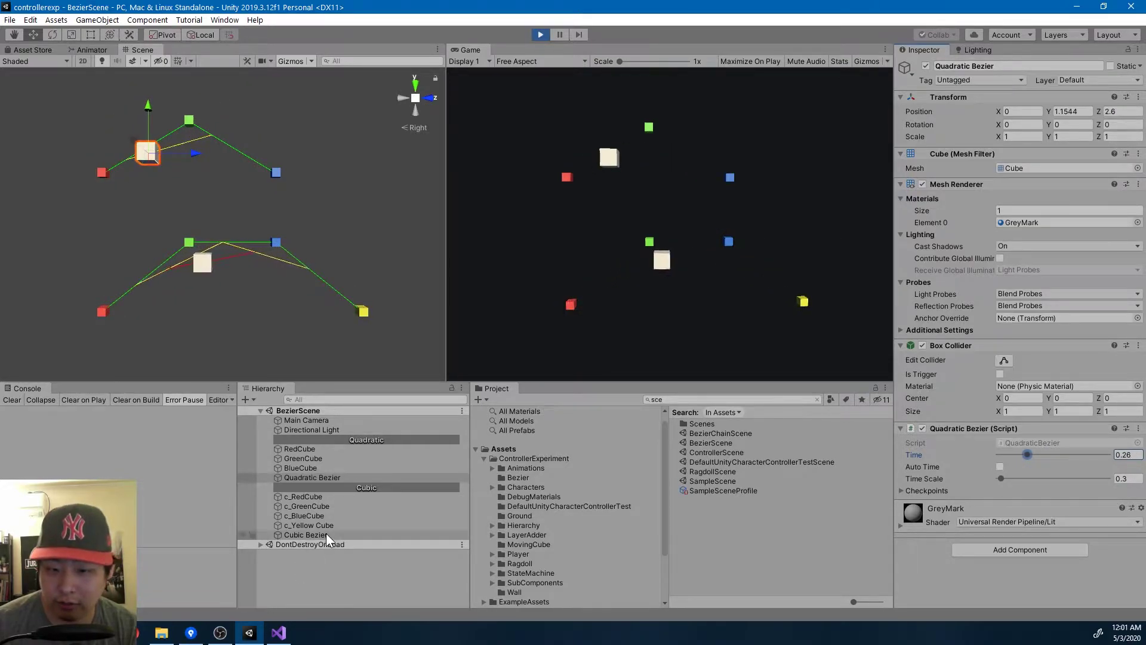
left_click(326, 534)
left_click(1001, 466)
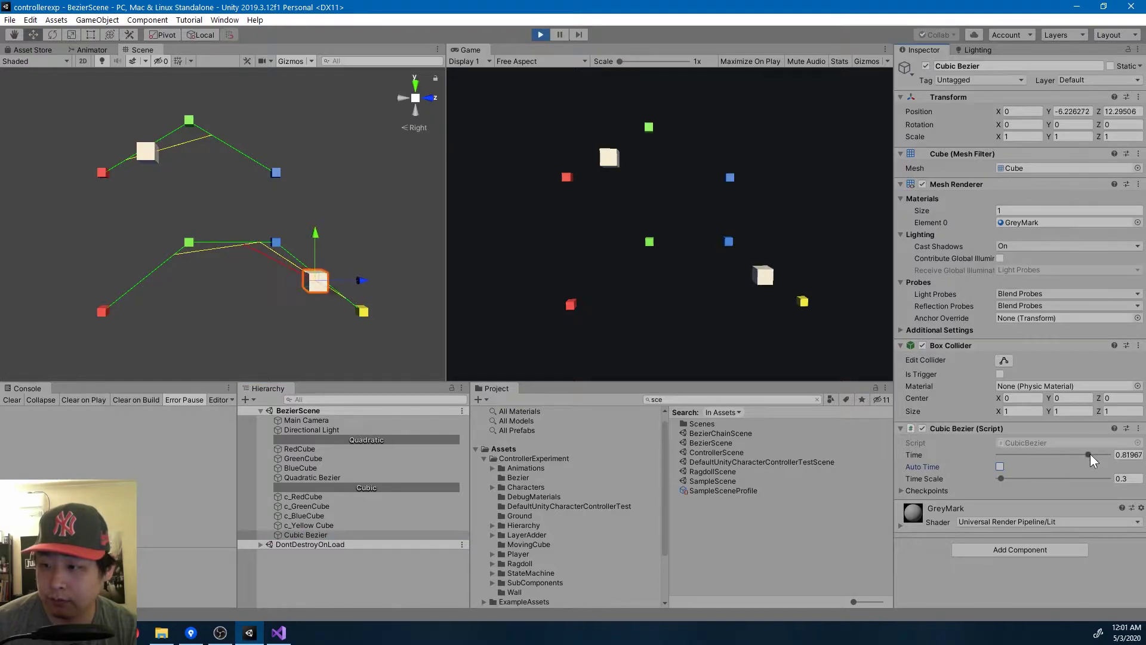
left_click_drag(1089, 454, 1047, 459)
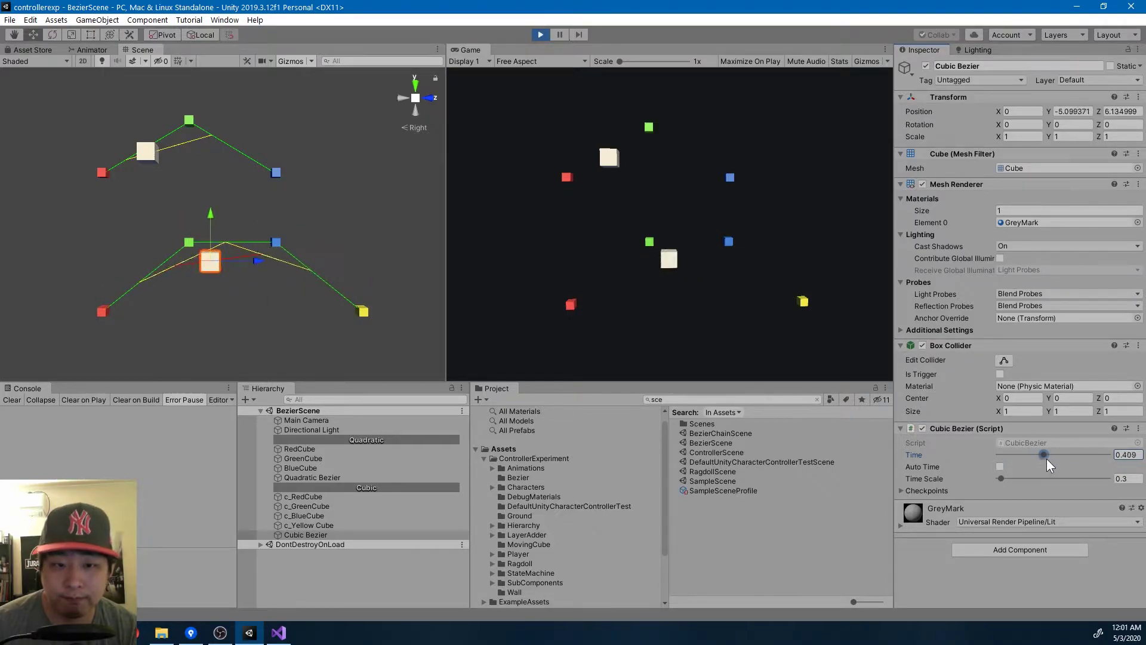
left_click_drag(1047, 458, 1045, 456)
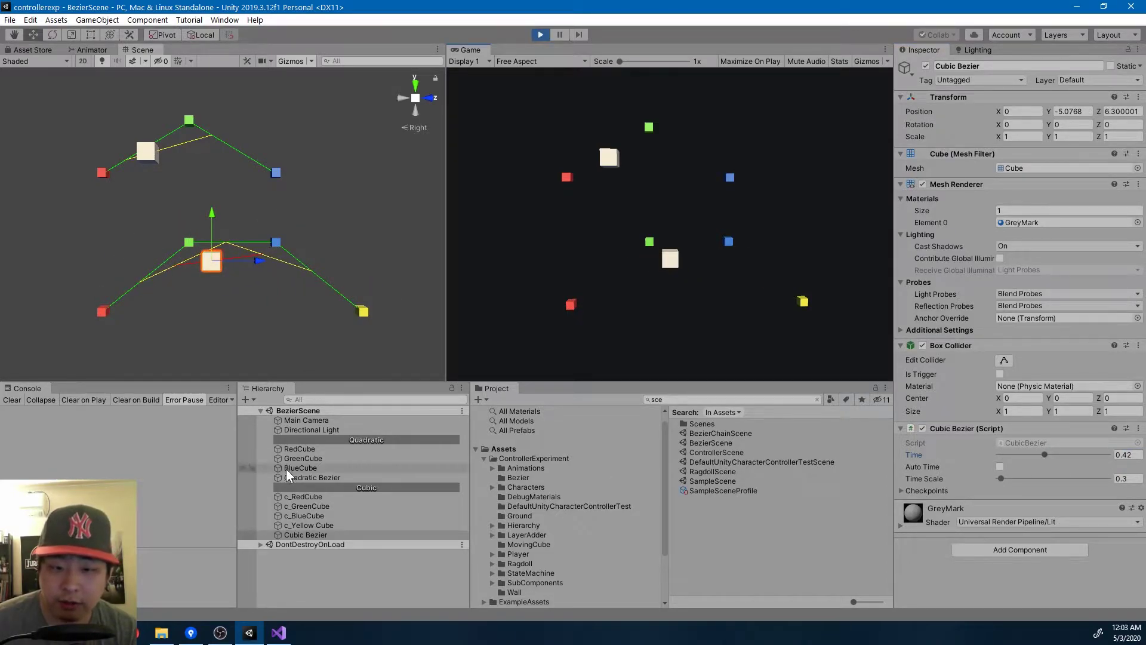
- Reselect Quadratic Bezier and start editing its Time value
left_click(321, 478)
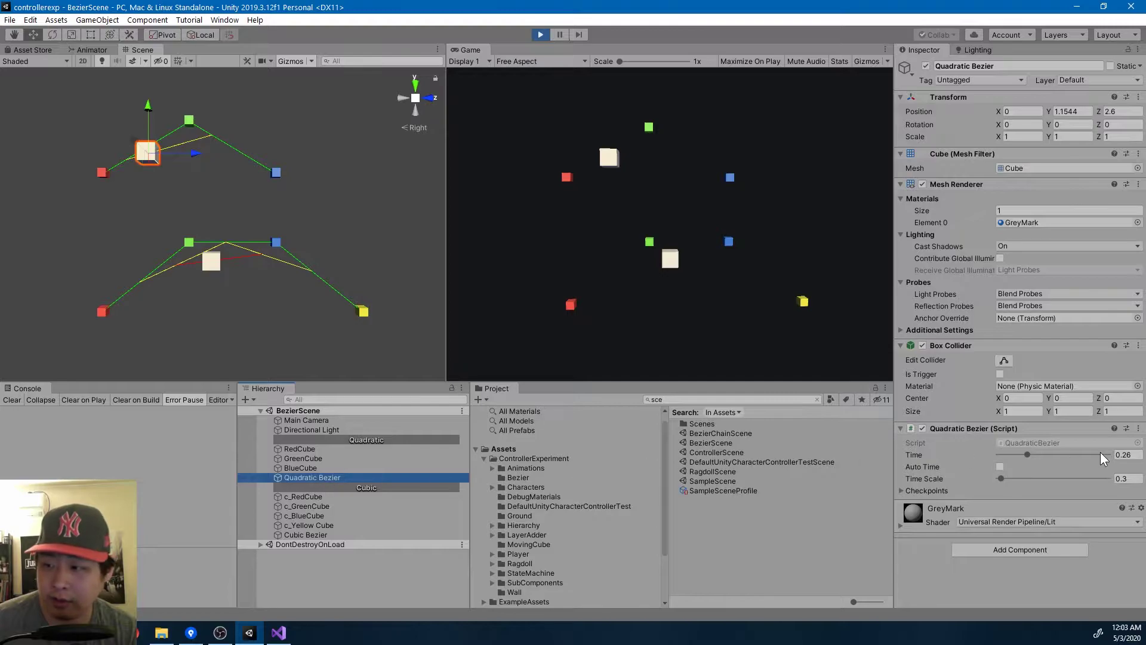
left_click(1124, 454)
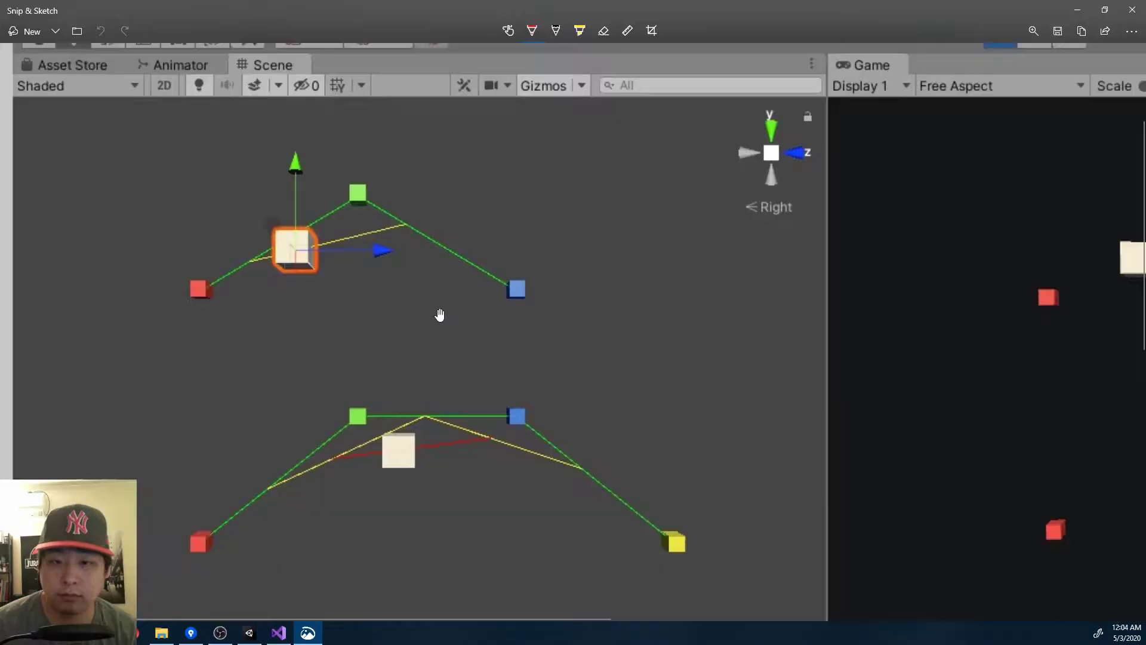
scroll(441, 315, "up", 3, "ctrl")
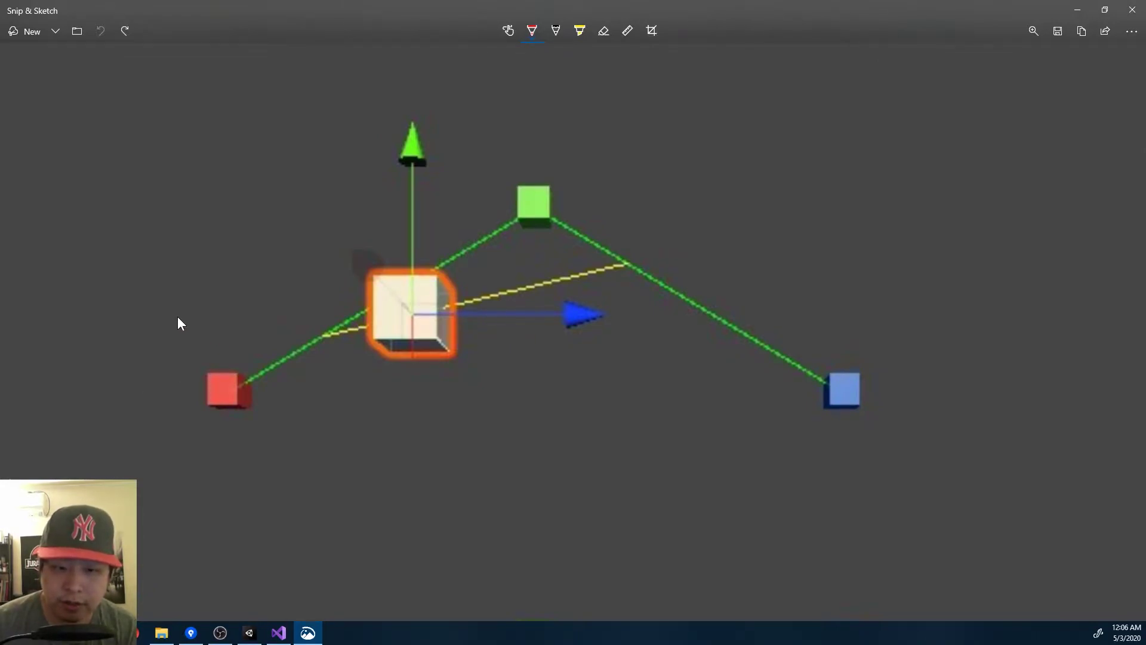
- Draw a red arc from P0 and write 30% beside the P0 line and the P1–P2 line
left_click_drag(172, 361, 174, 315)
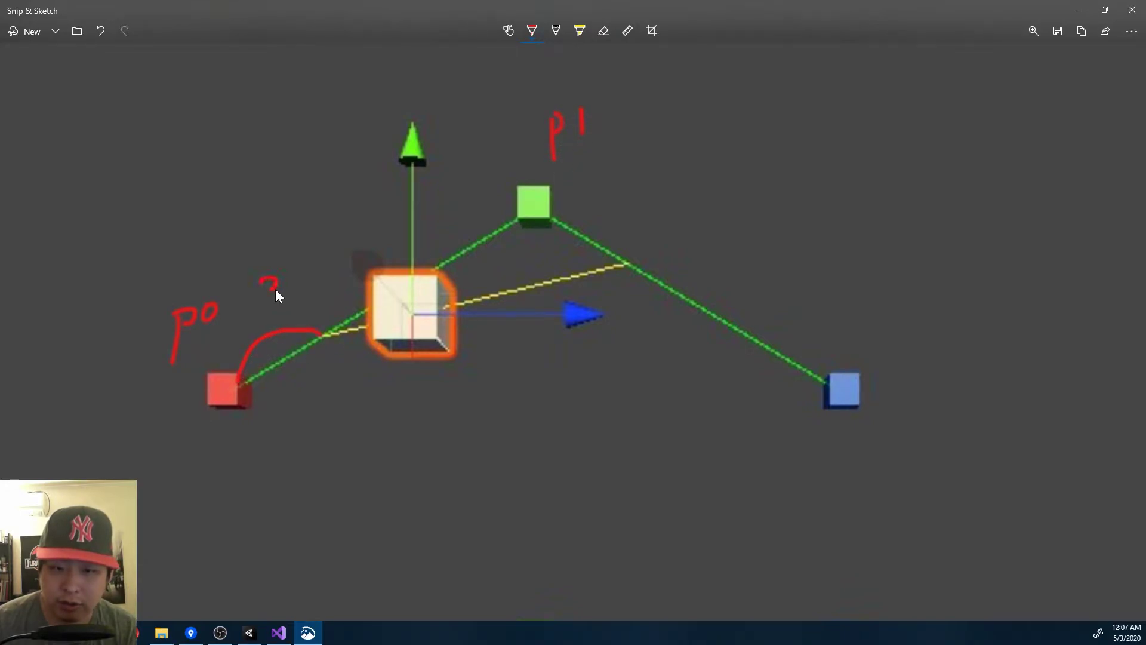
left_click_drag(294, 272, 292, 274)
left_click_drag(317, 264, 307, 292)
left_click_drag(308, 267, 308, 270)
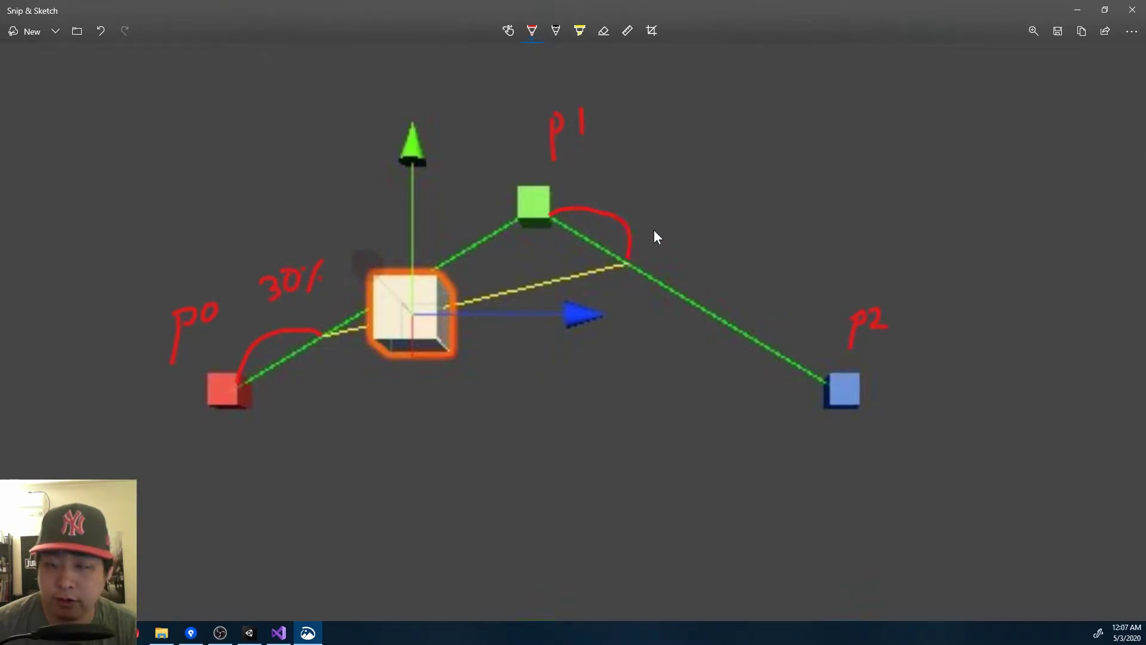
left_click_drag(683, 234, 686, 213)
left_click_drag(715, 206, 705, 235)
left_click_drag(706, 213, 708, 215)
left_click_drag(722, 223, 724, 226)
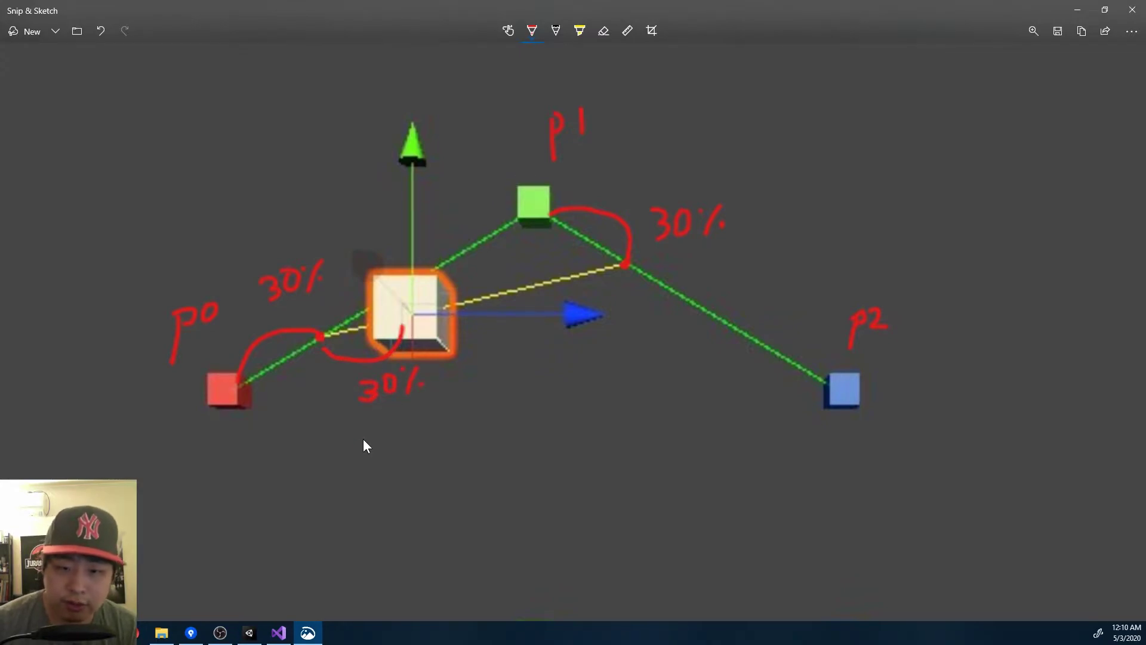
- Slide the quadratic cube back, set Cubic Bezier's Time to 0.3, and mark the snip's red-to-green line
left_click(249, 632)
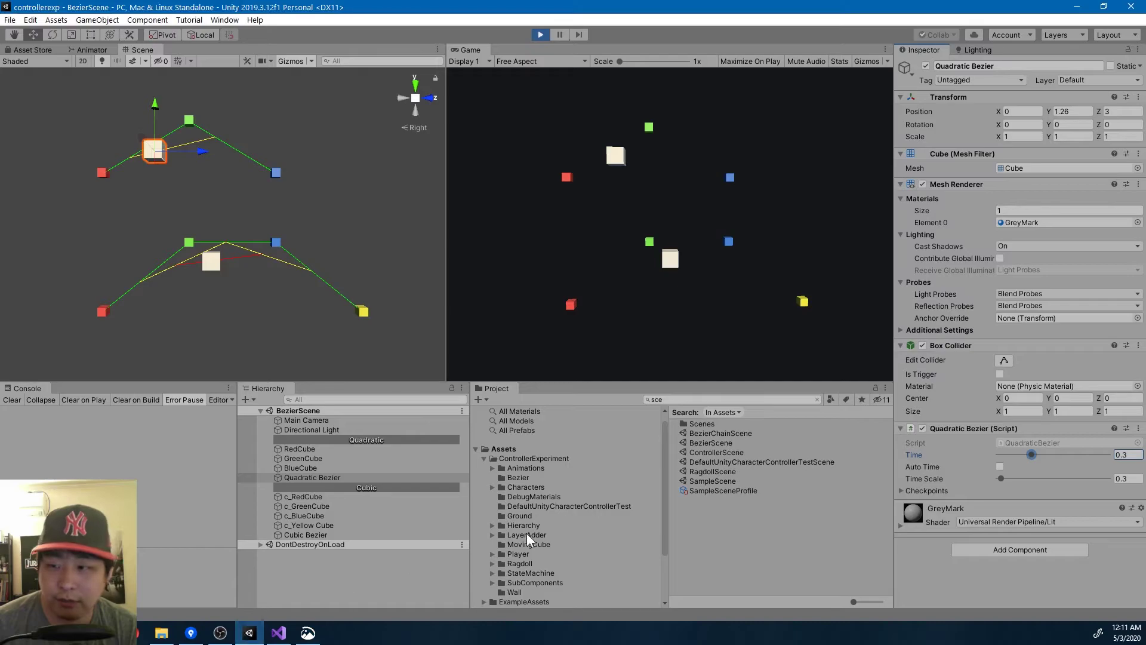
mouse_move(1030, 456)
left_mouse_down()
mouse_move(994, 457)
mouse_move(1104, 454)
mouse_move(1022, 464)
left_mouse_up()
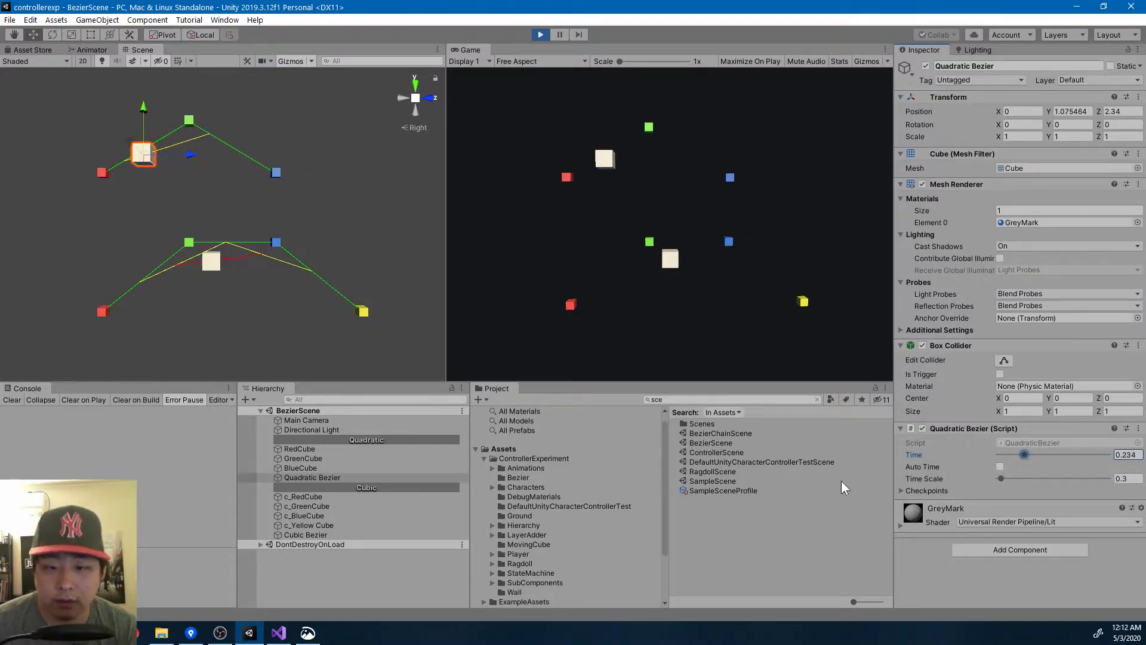
left_click(361, 534)
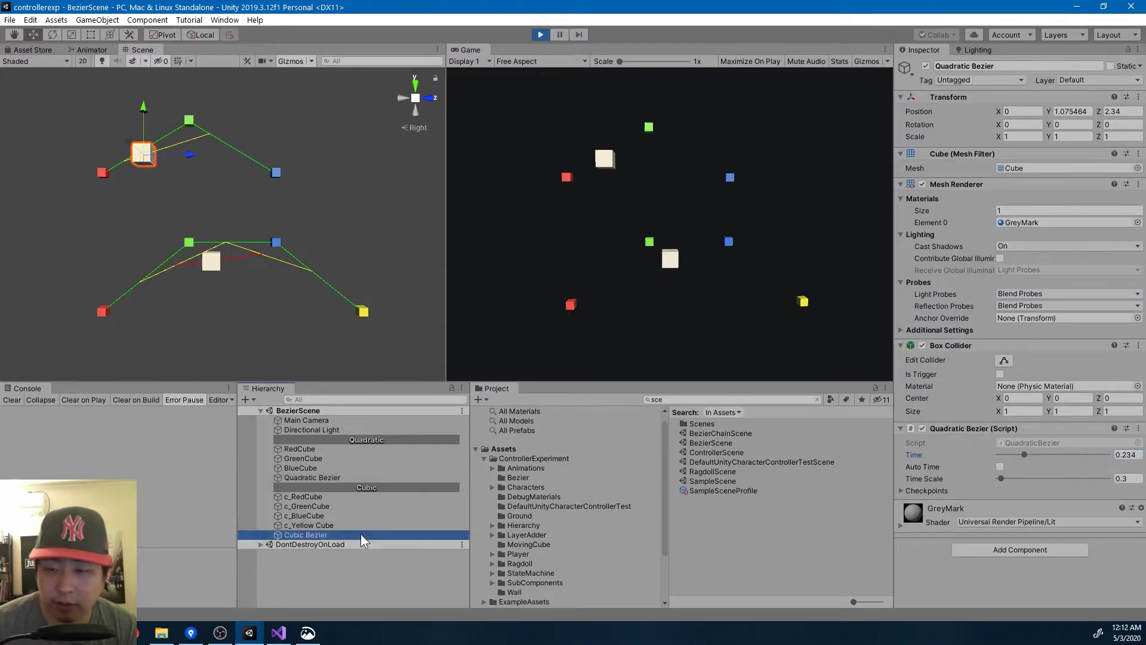
left_click(1135, 456)
type("0.3")
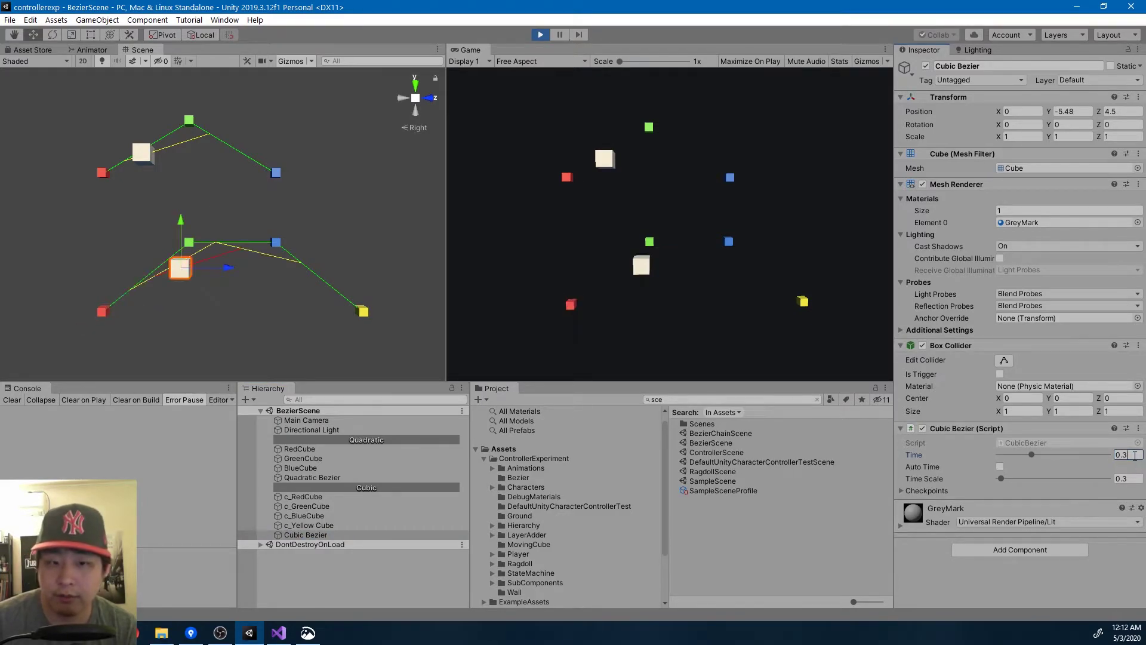
key("alt+Tab")
left_click_drag(179, 339, 199, 342)
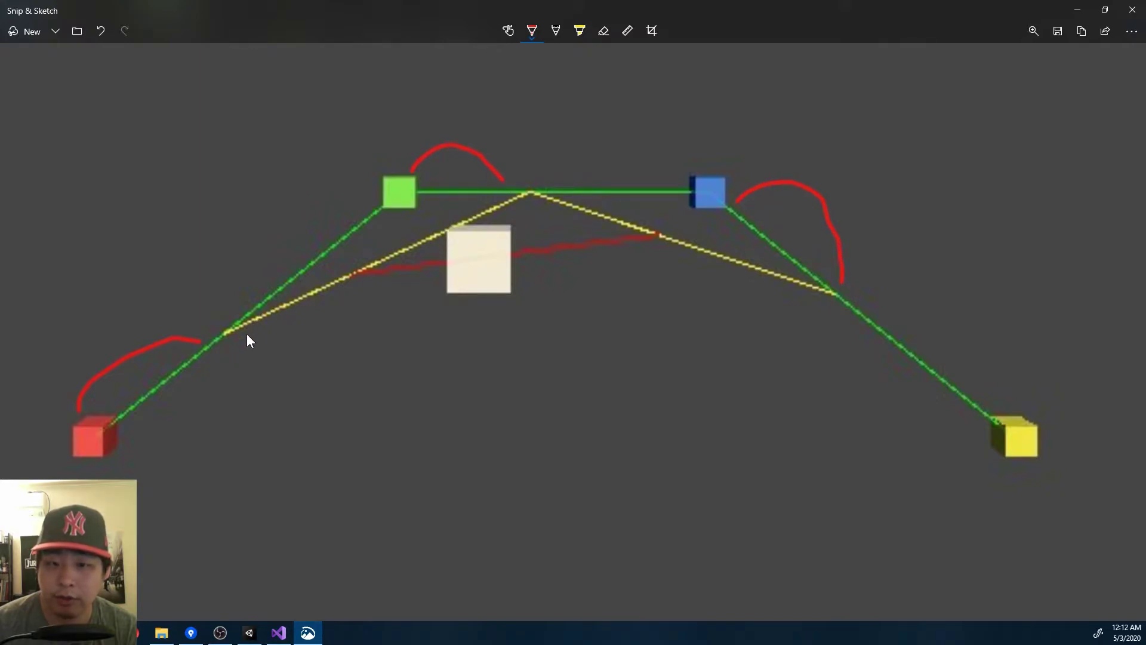
- Mark the fraction along both yellow lines in red, then re-enable Quadratic Auto Time and stop the scene
left_click_drag(368, 284, 363, 278)
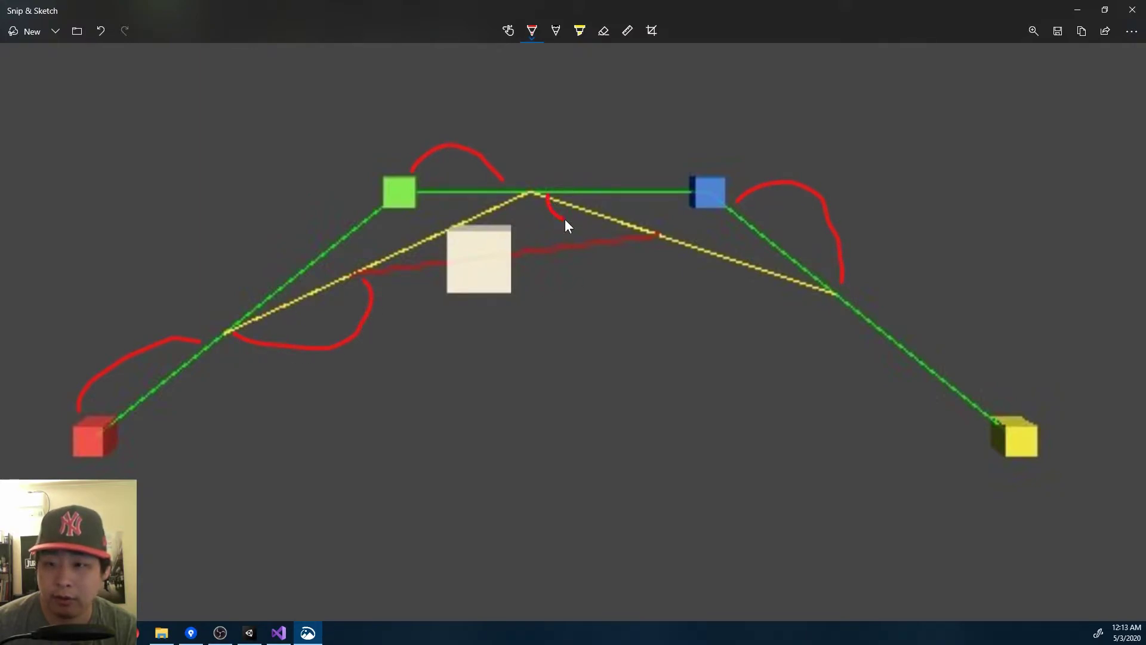
left_click_drag(565, 219, 653, 233)
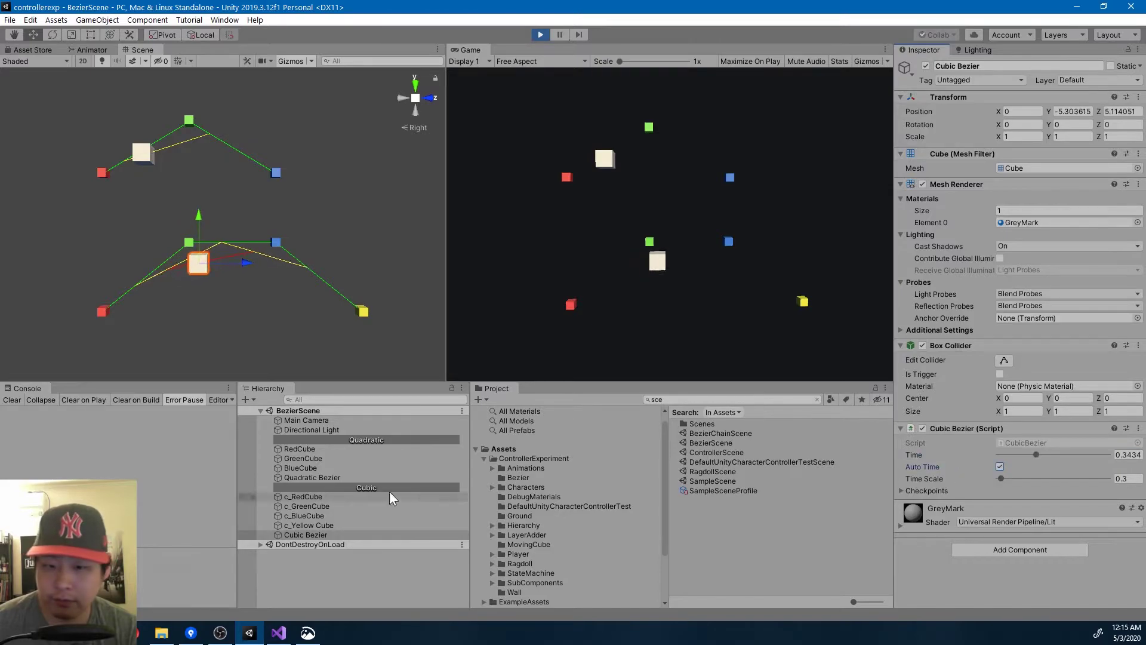
left_click(325, 477)
left_click(1000, 466)
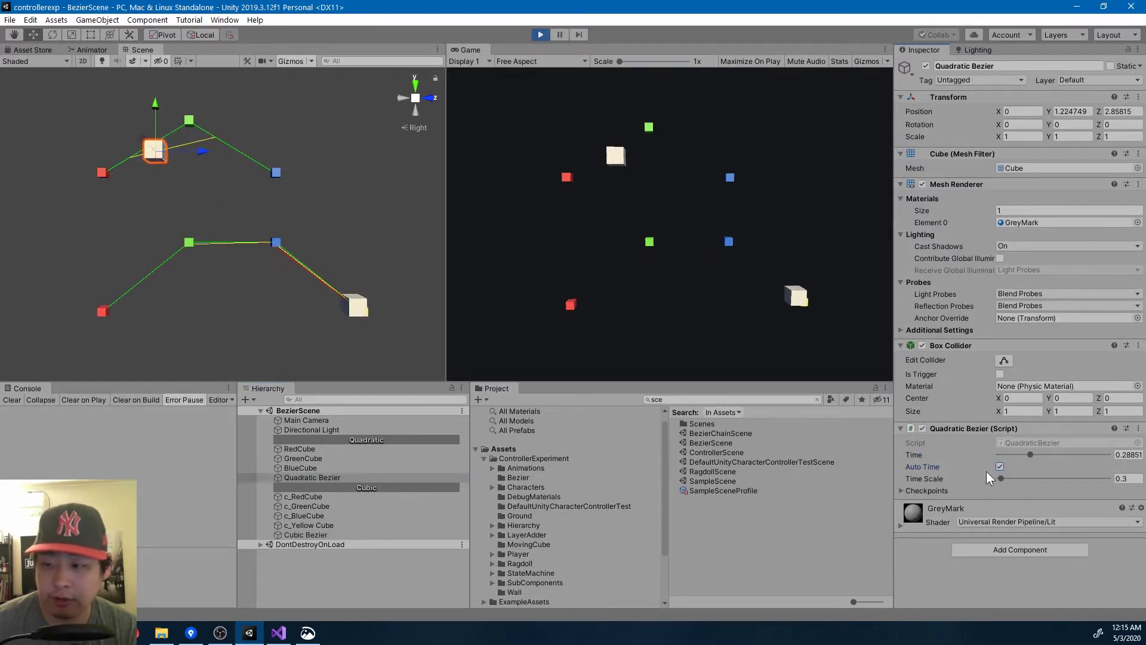
left_click(542, 34)
left_click(278, 632)
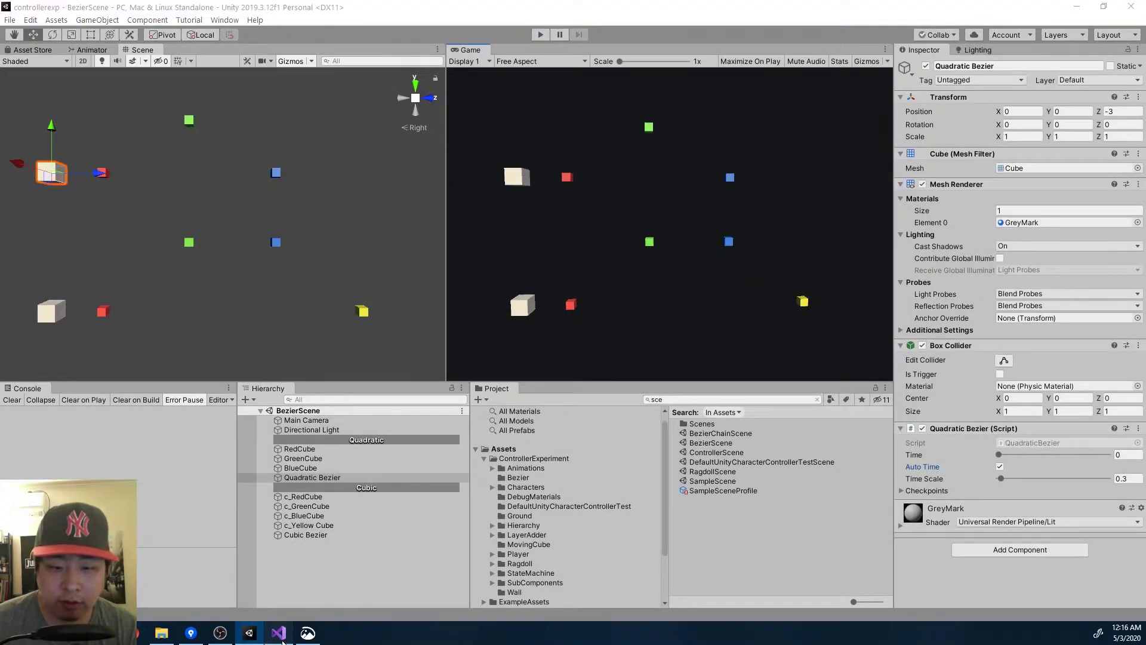
- Select the GetCurve curve formula lines in QuadraticBezierEquation.cs
left_click(362, 240)
key("ctrl+r")
key("ctrl+r")
scroll(362, 240, "down", 1)
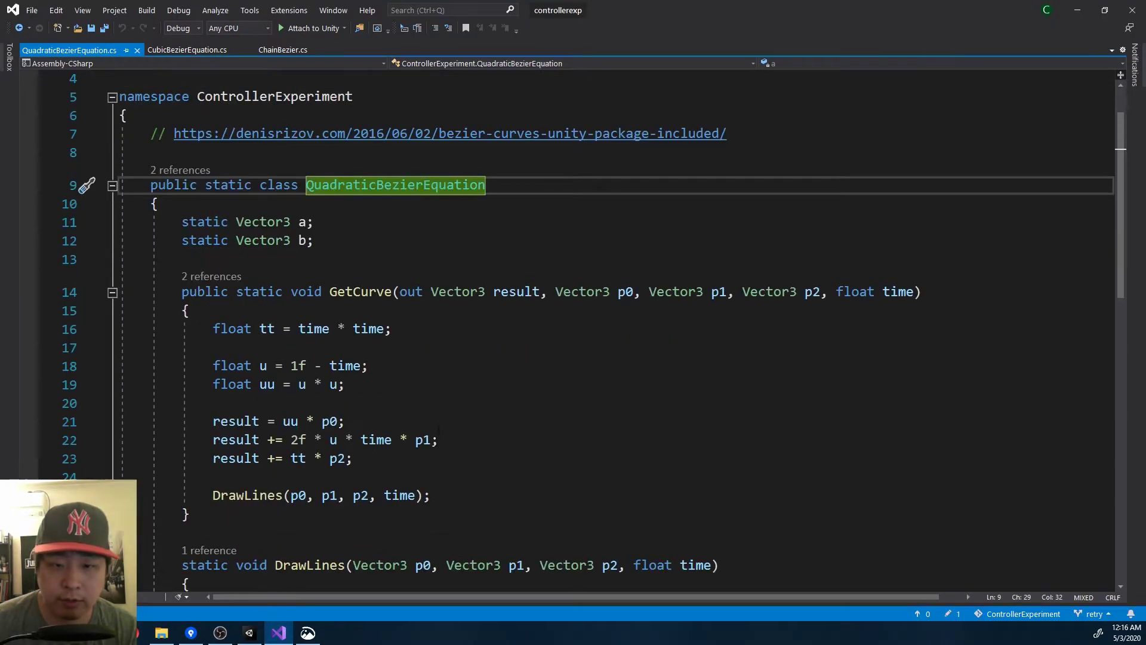
left_click_drag(444, 494, 213, 328)
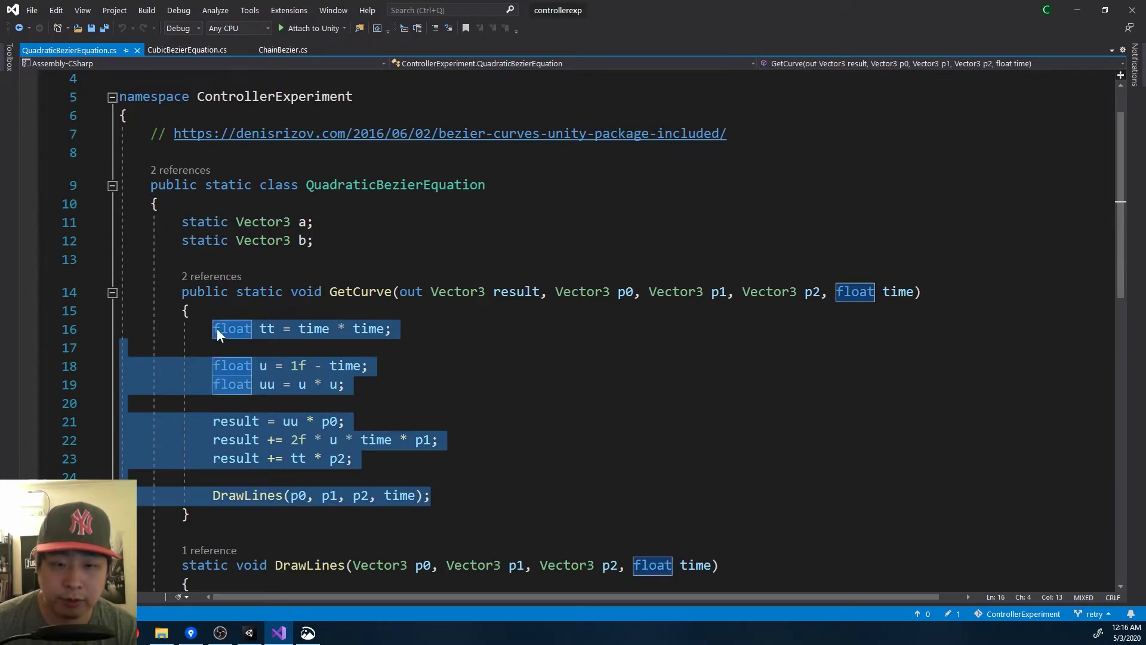
- Select the DrawLines method body, then the source article link on line 7
scroll(522, 379, "down", 4)
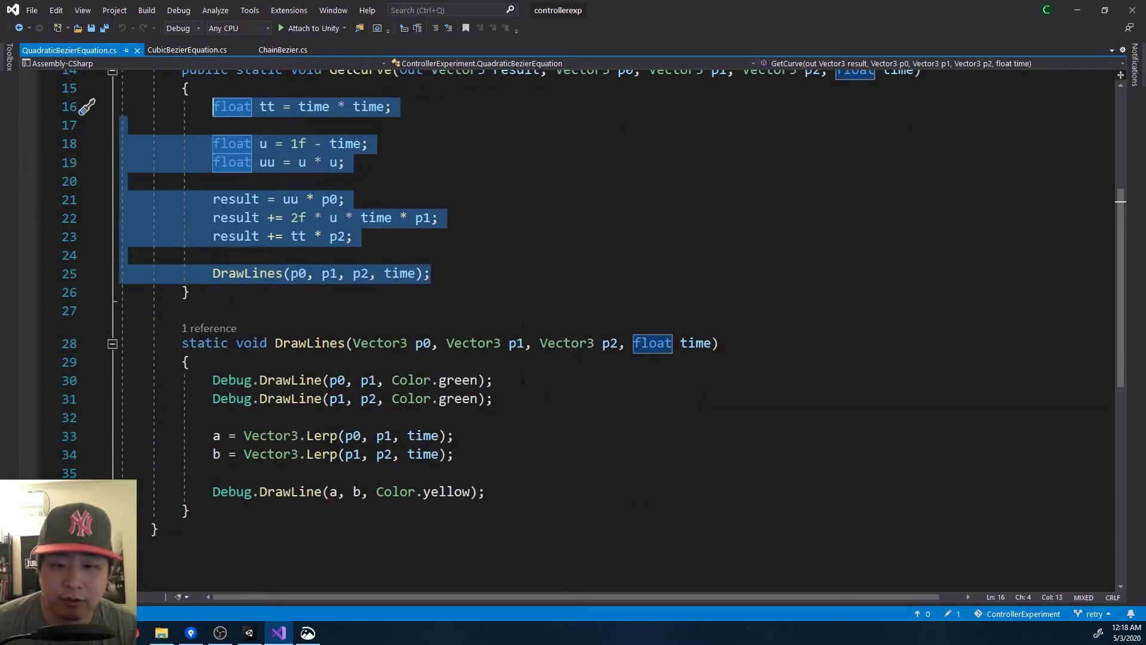
left_click(508, 490)
key("shift+Up")
key("shift+Up")
key("shift+Up")
key("shift+Up")
key("shift+Up")
key("shift+Up")
key("shift+Home")
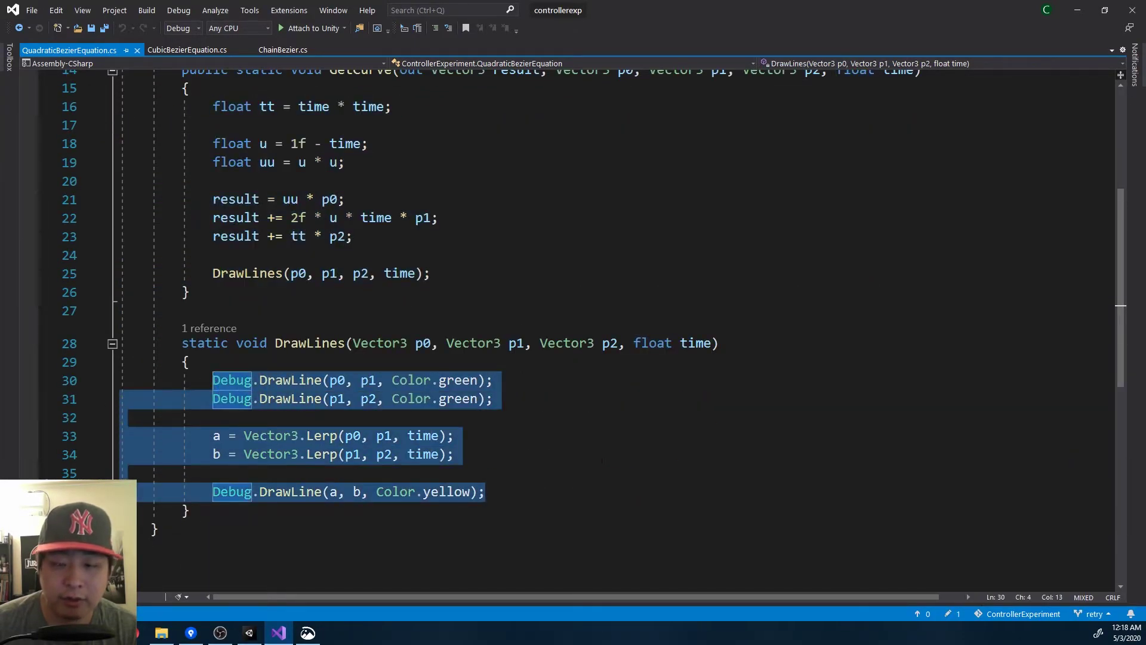
scroll(612, 461, "up", 5)
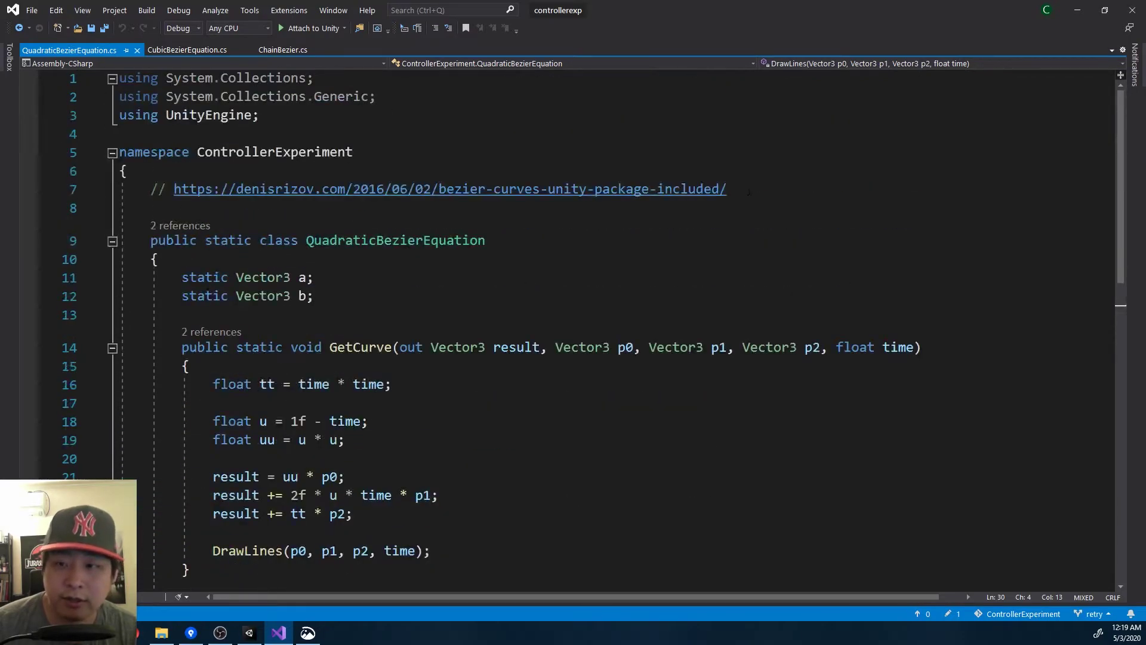
left_click_drag(748, 191, 171, 189)
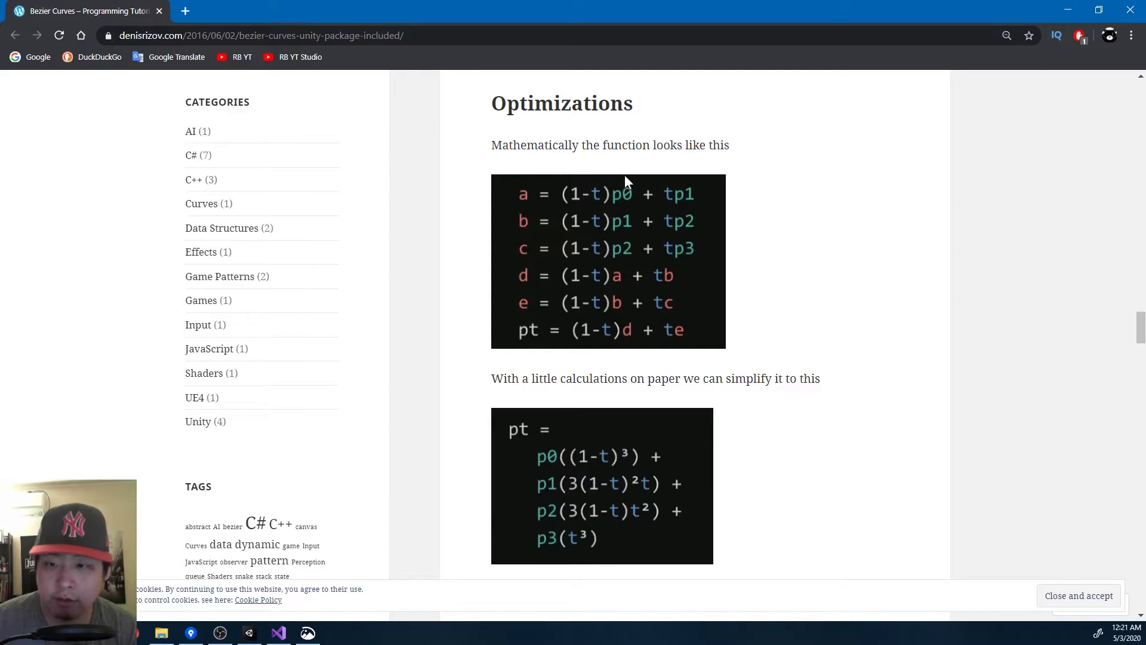
- Scroll the article to the simplified cubic formula, then open BezierChainScene in Unity
scroll(808, 295, "down", 1)
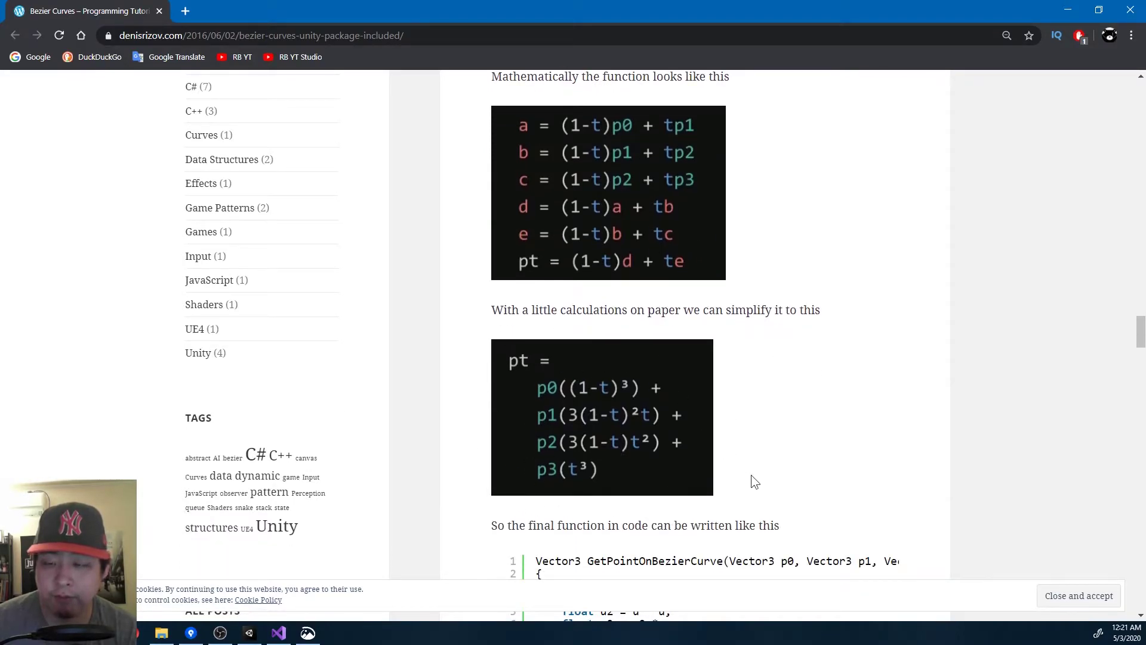
left_click(249, 631)
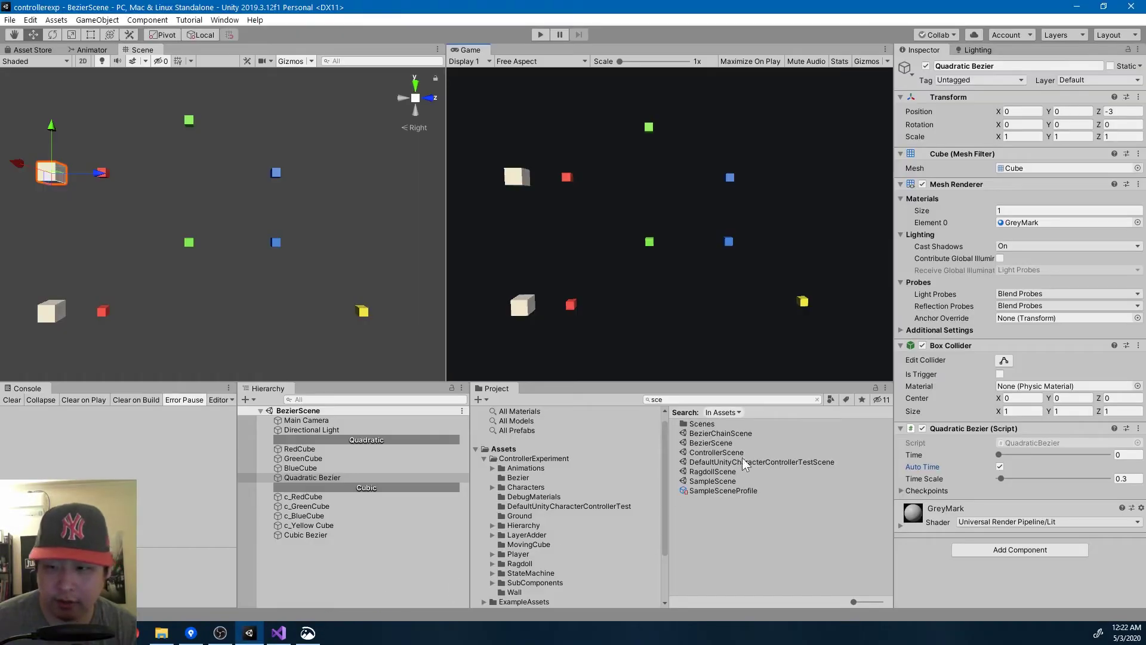
left_click(710, 436)
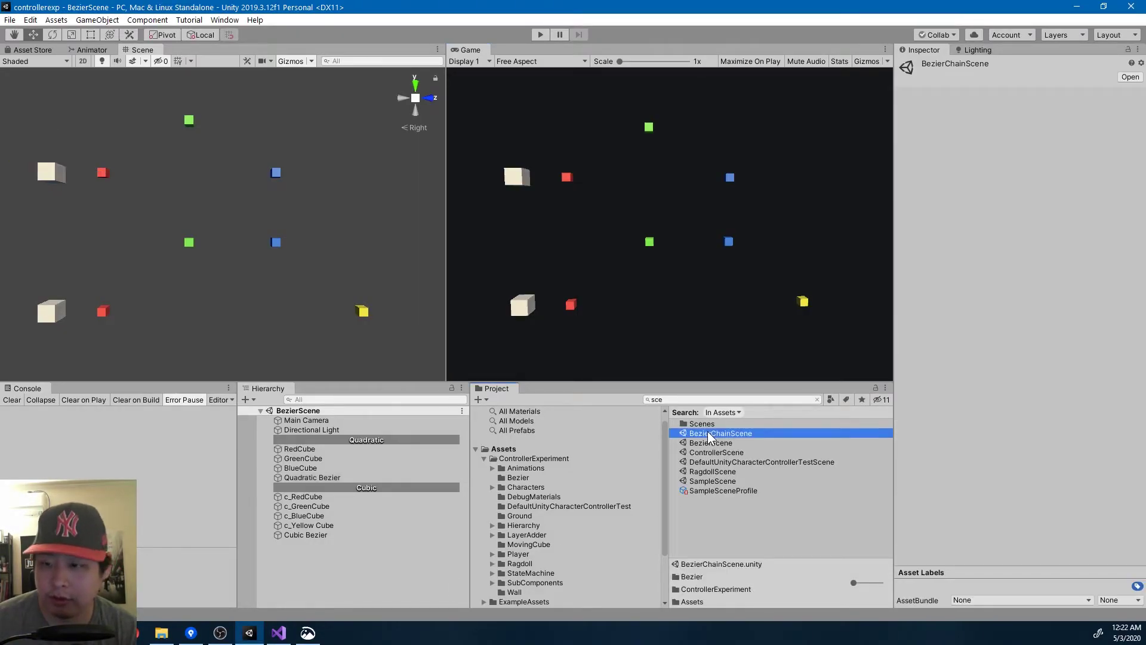
double_click(710, 435)
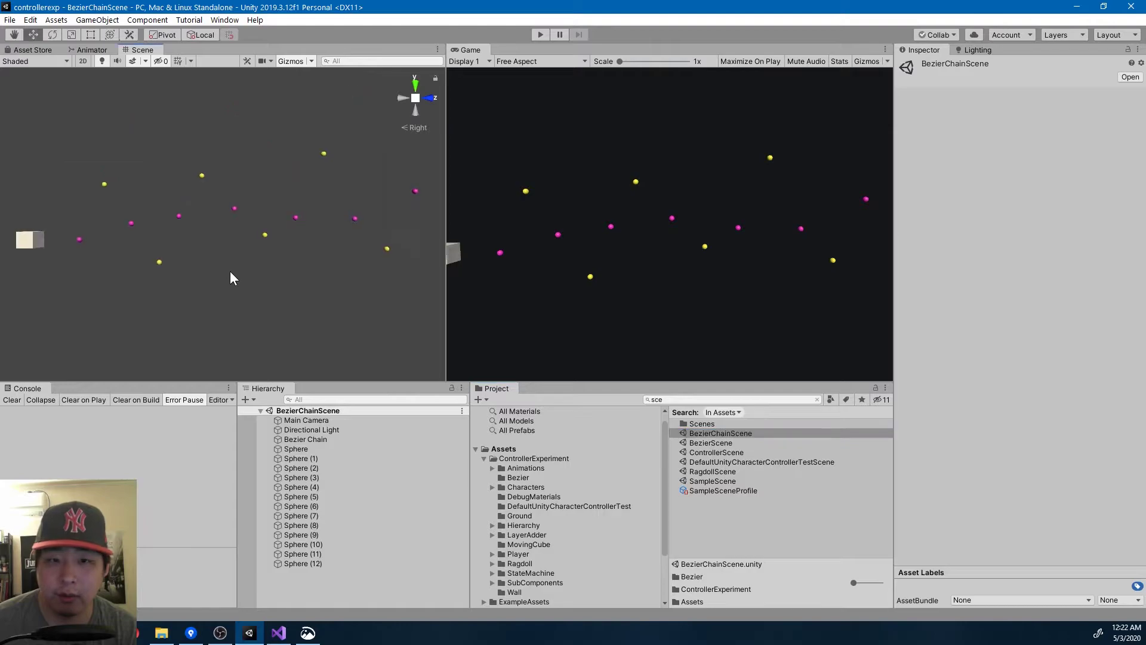
- Play the chain scene, scrub the cube to time 0.549, and scroll through ChainBezier.cs
left_click(539, 34)
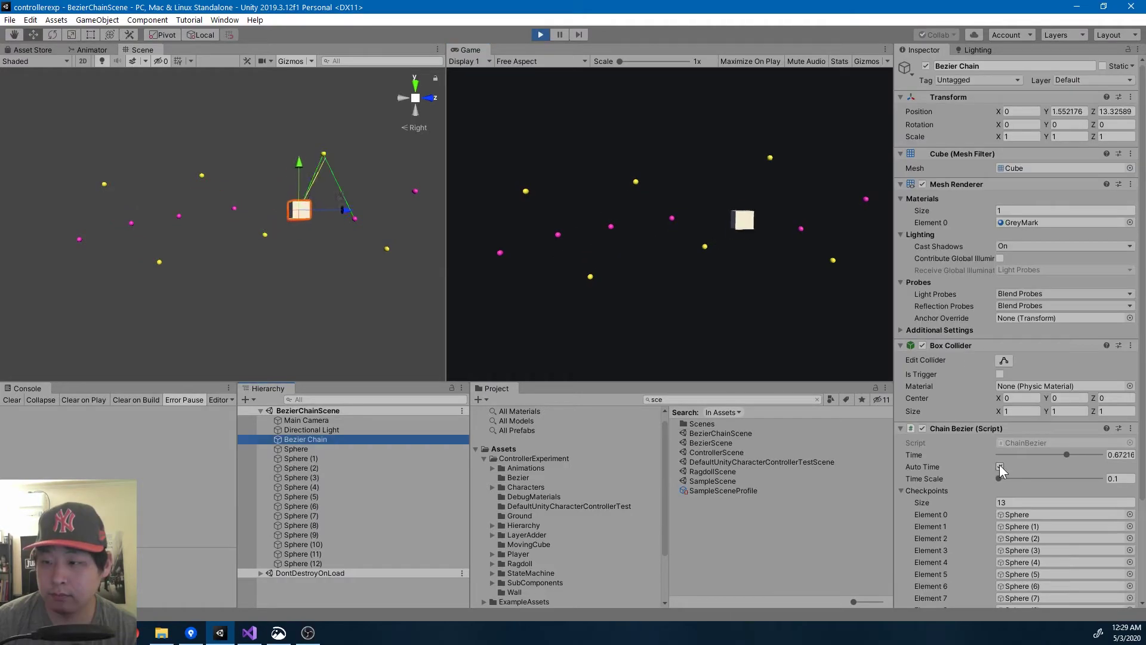
left_click_drag(999, 463, 1056, 468)
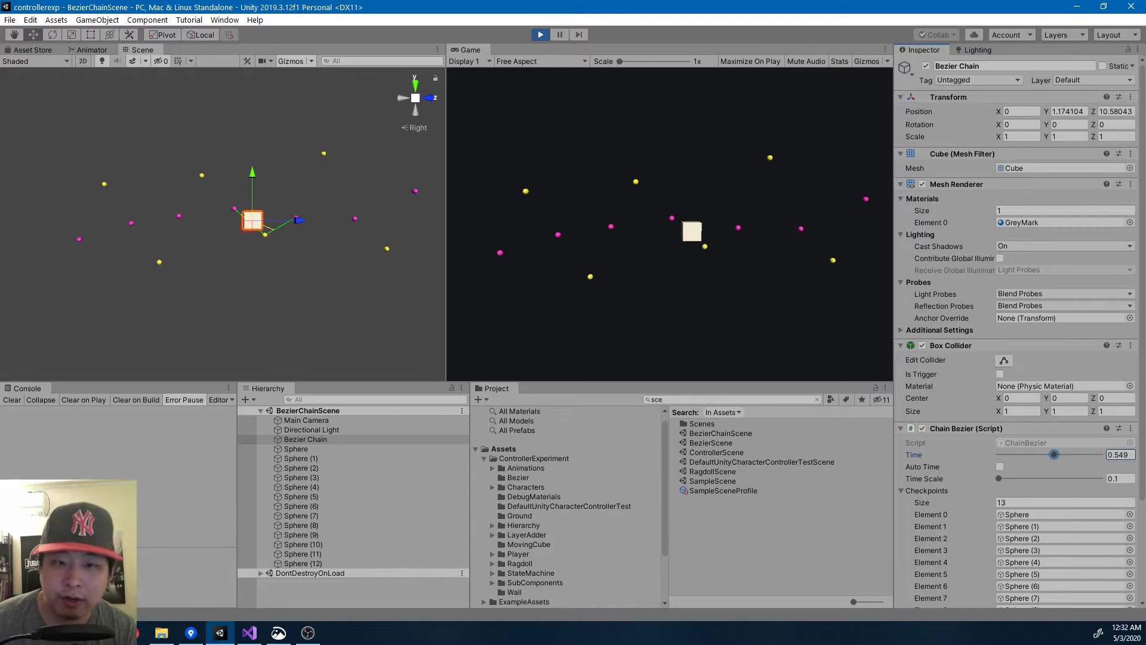
left_click(249, 633)
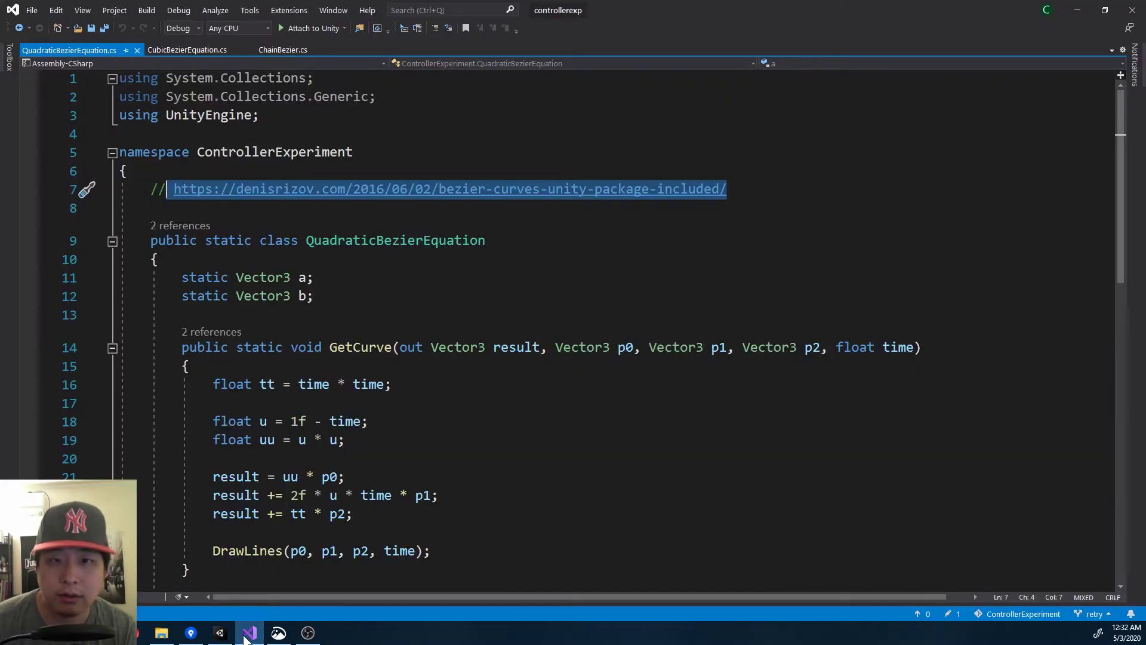
left_click(284, 48)
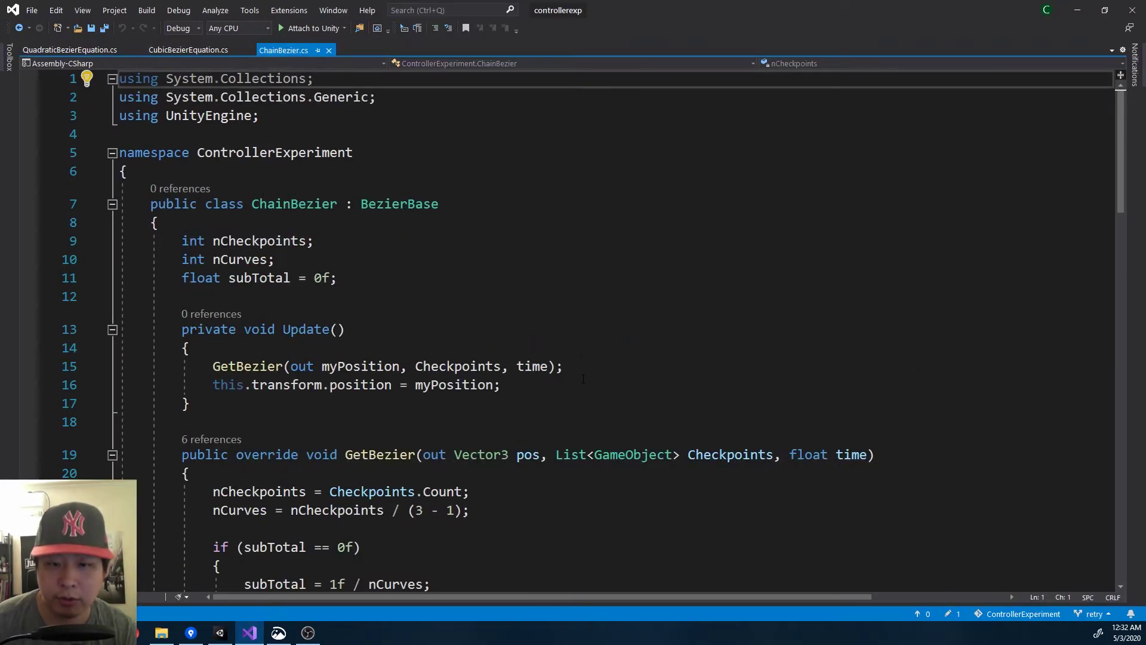
scroll(627, 324, "down", 4)
scroll(627, 323, "down", 2)
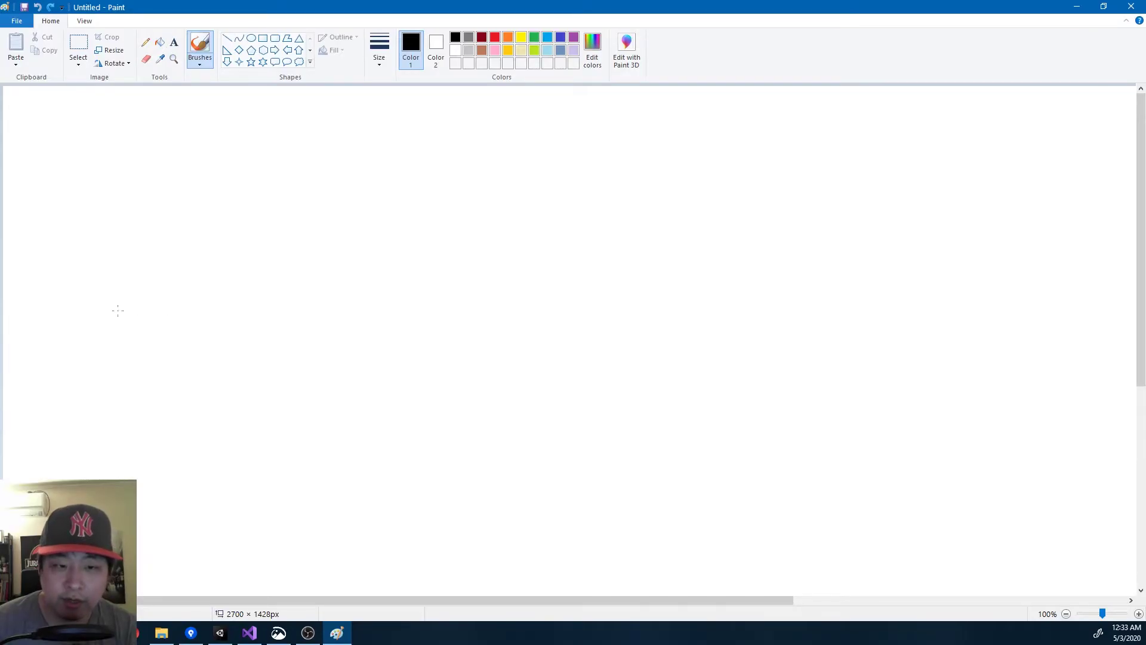
- Draw the timeline line with two dividing tick marks
mouse_move(85, 292)
left_mouse_down()
mouse_move(85, 321)
mouse_move(87, 299)
mouse_move(469, 316)
mouse_move(1010, 303)
left_mouse_up()
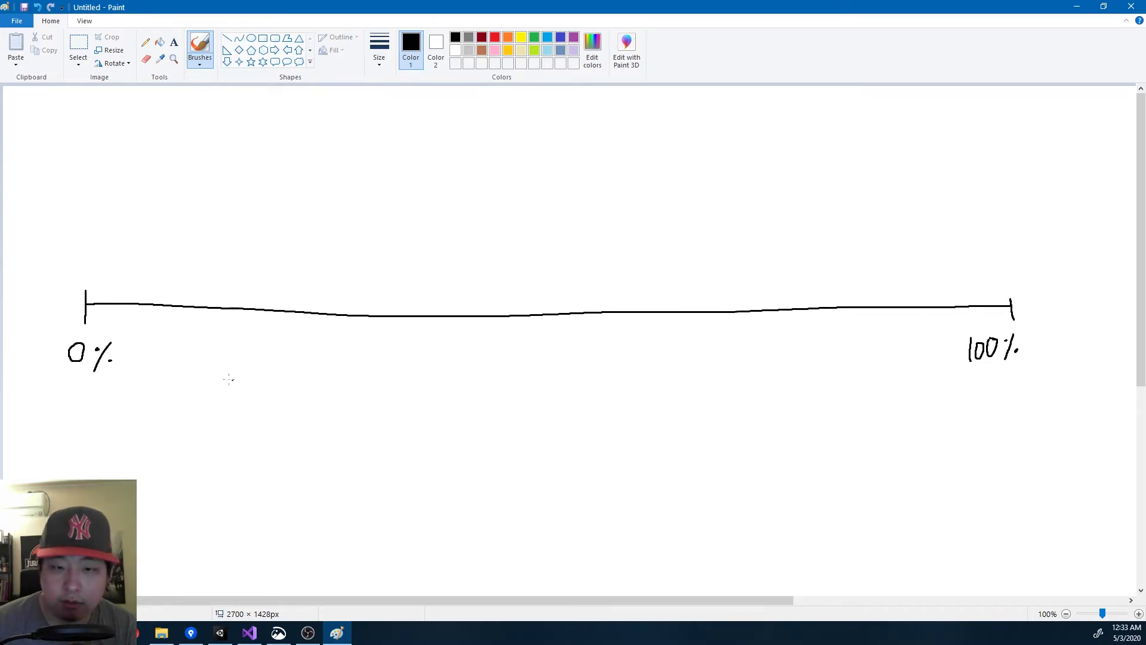
left_click_drag(209, 299, 208, 327)
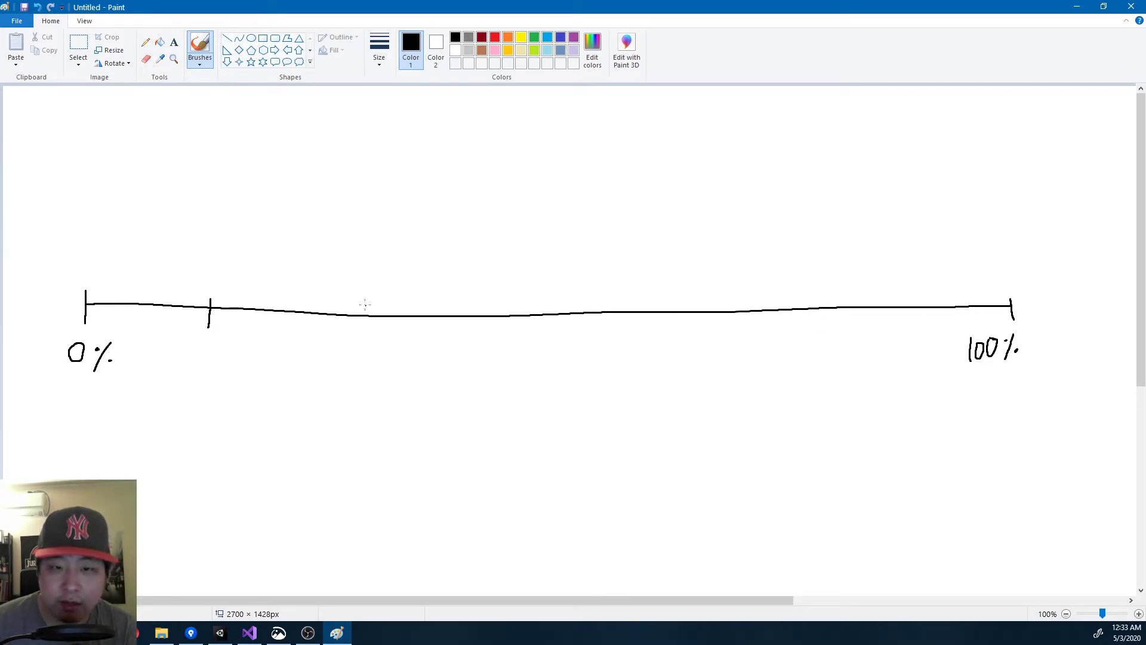
left_click_drag(552, 305, 549, 328)
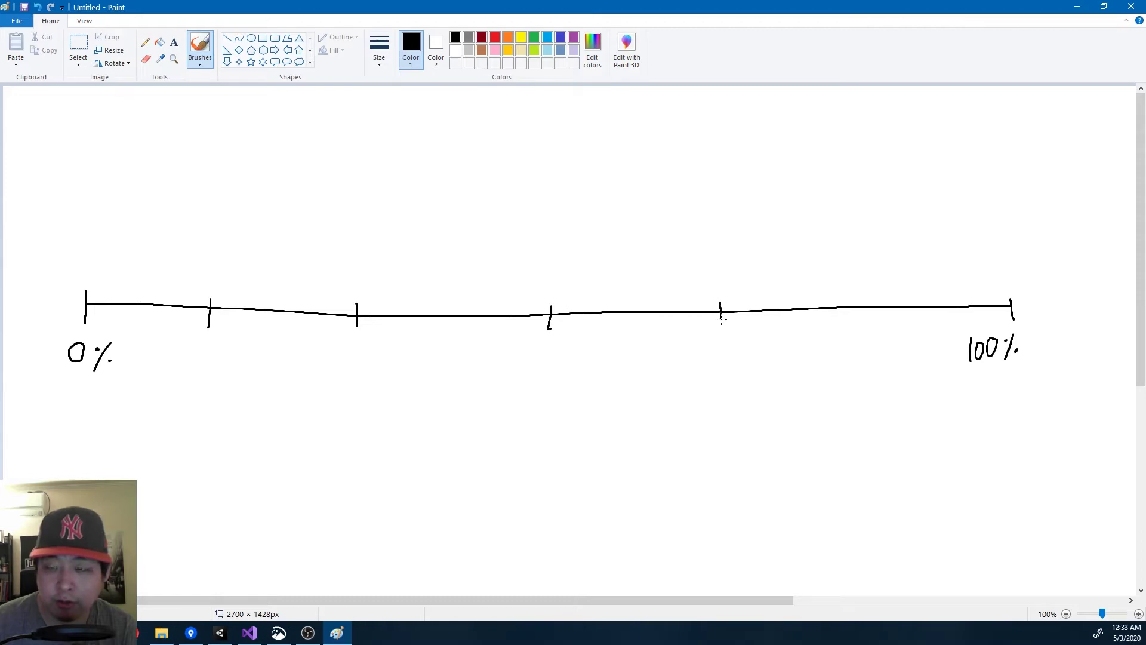
- In red, mark just past the second tick, dot the middle tick, and label it 5%
left_click(495, 37)
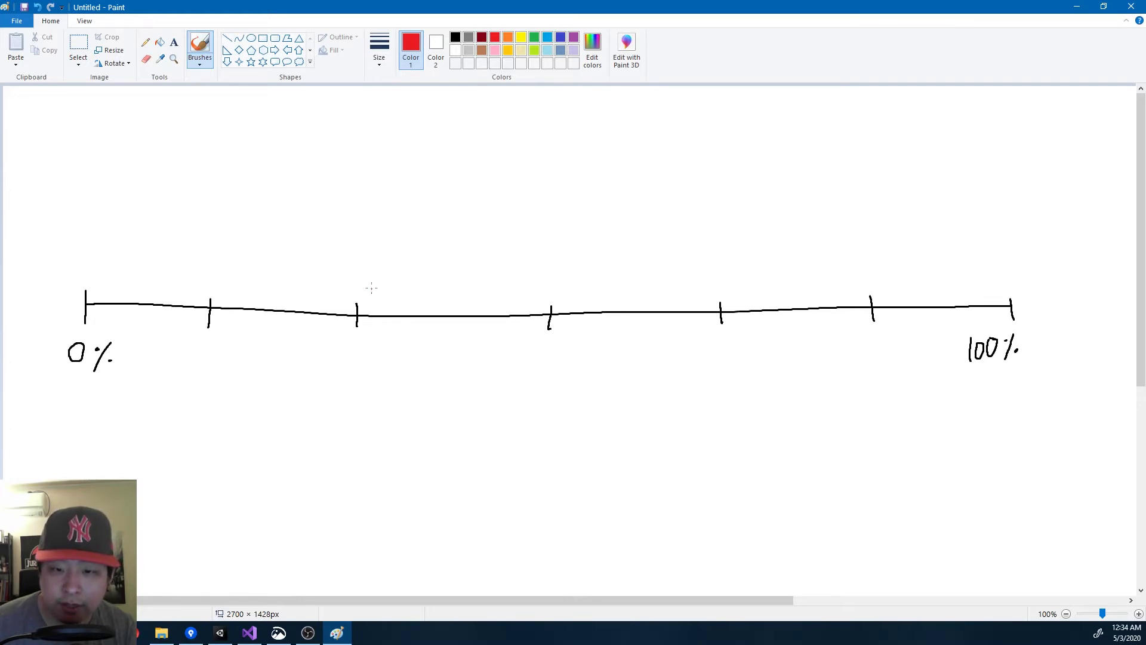
left_click_drag(378, 275, 375, 303)
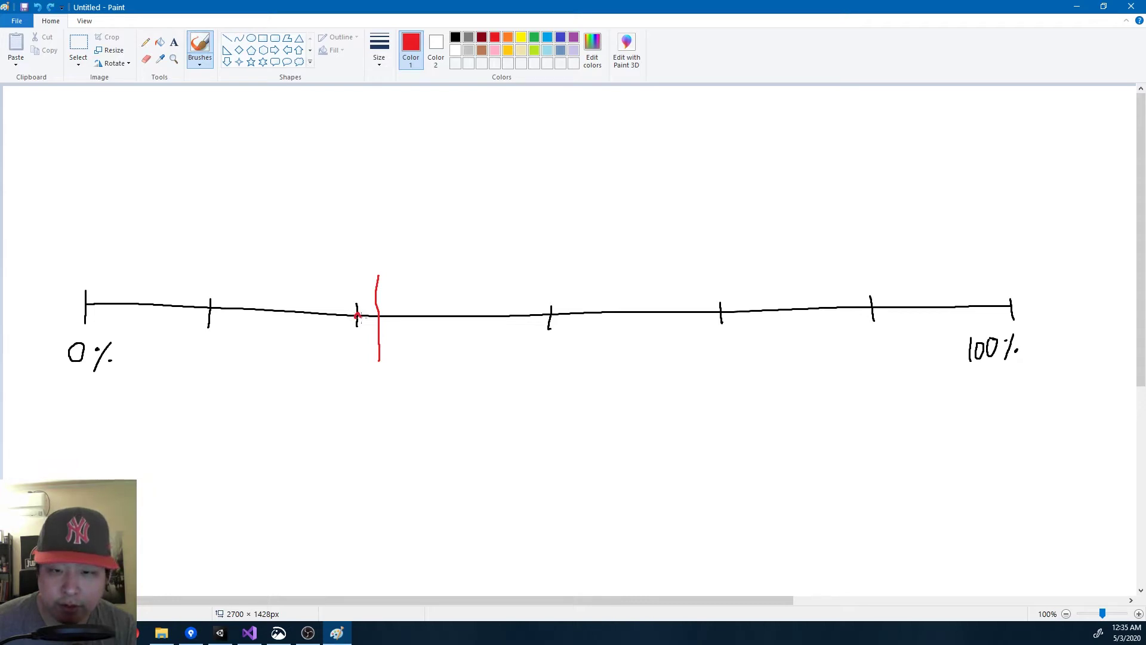
left_click(550, 316)
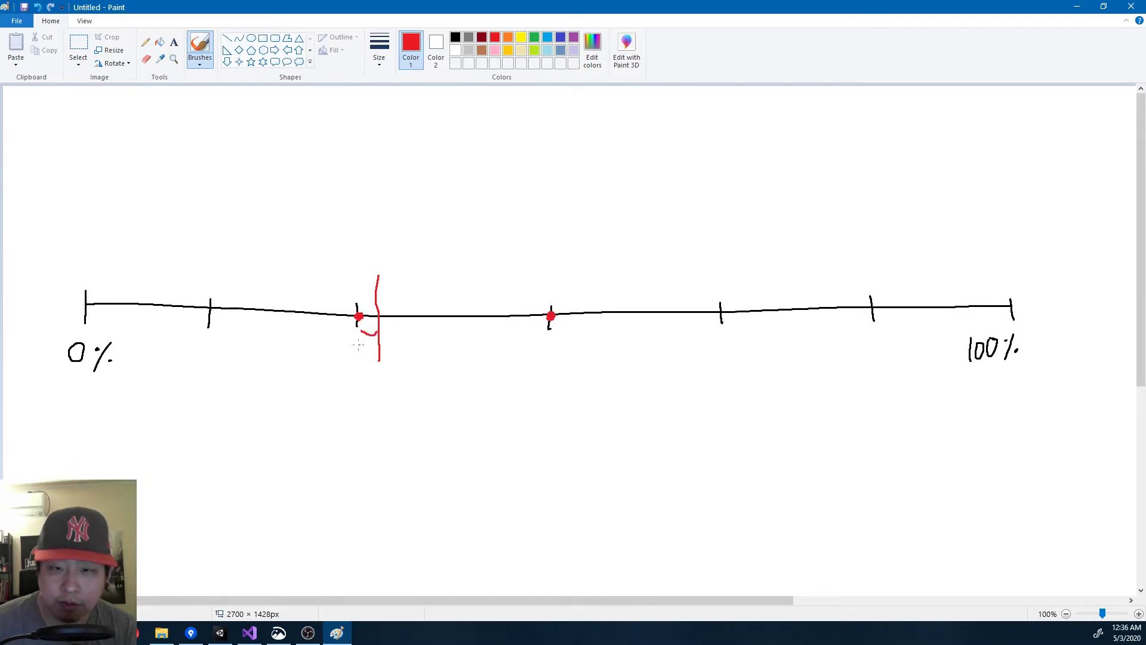
left_click_drag(356, 345, 355, 360)
left_click_drag(373, 342, 368, 359)
left_click_drag(369, 343, 371, 346)
left_click_drag(374, 354, 375, 357)
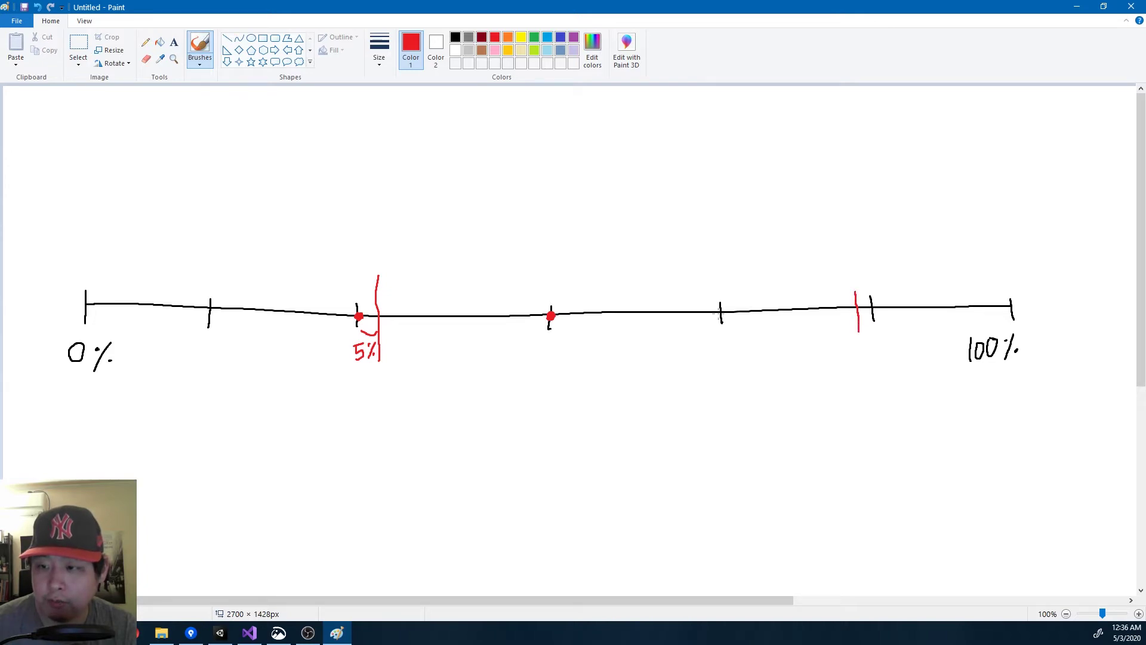
- Draw a red arc to the mark near the end and label it 90%
mouse_move(736, 302)
left_mouse_down()
mouse_move(822, 293)
mouse_move(856, 303)
mouse_move(841, 310)
left_mouse_up()
left_click_drag(845, 343, 845, 345)
left_click_drag(860, 342, 853, 358)
left_click_drag(873, 355, 873, 357)
left_click(535, 37)
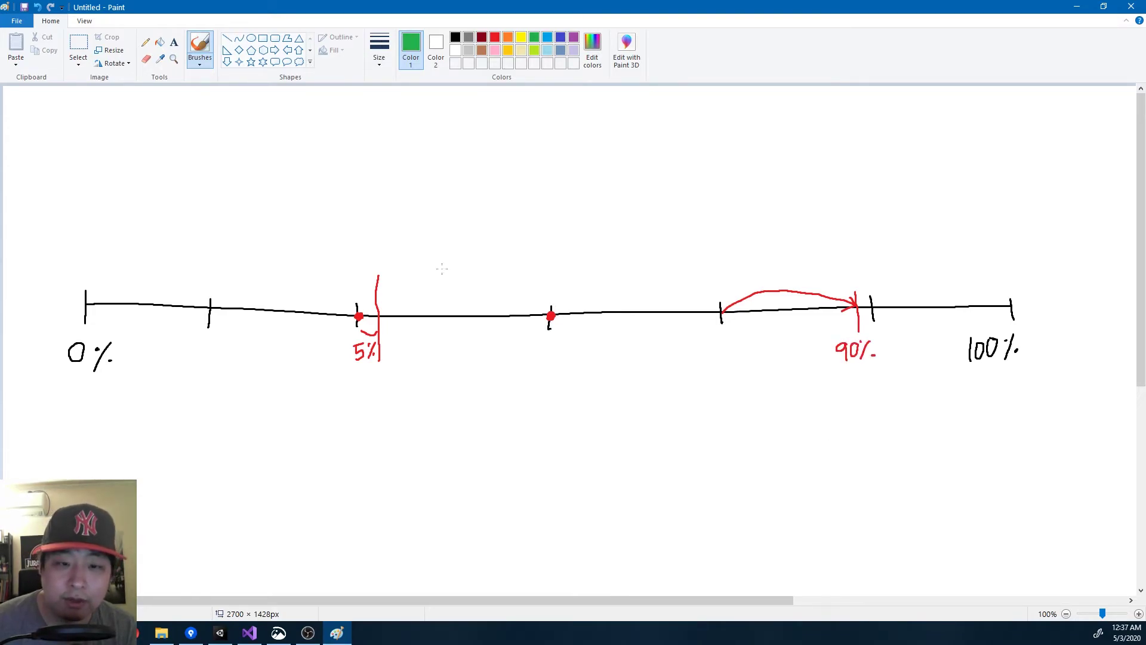
- Draw green arches and valleys alternating over each timeline section, with a small arc inside the first
mouse_move(90, 295)
left_mouse_down()
mouse_move(139, 213)
mouse_move(202, 300)
left_mouse_up()
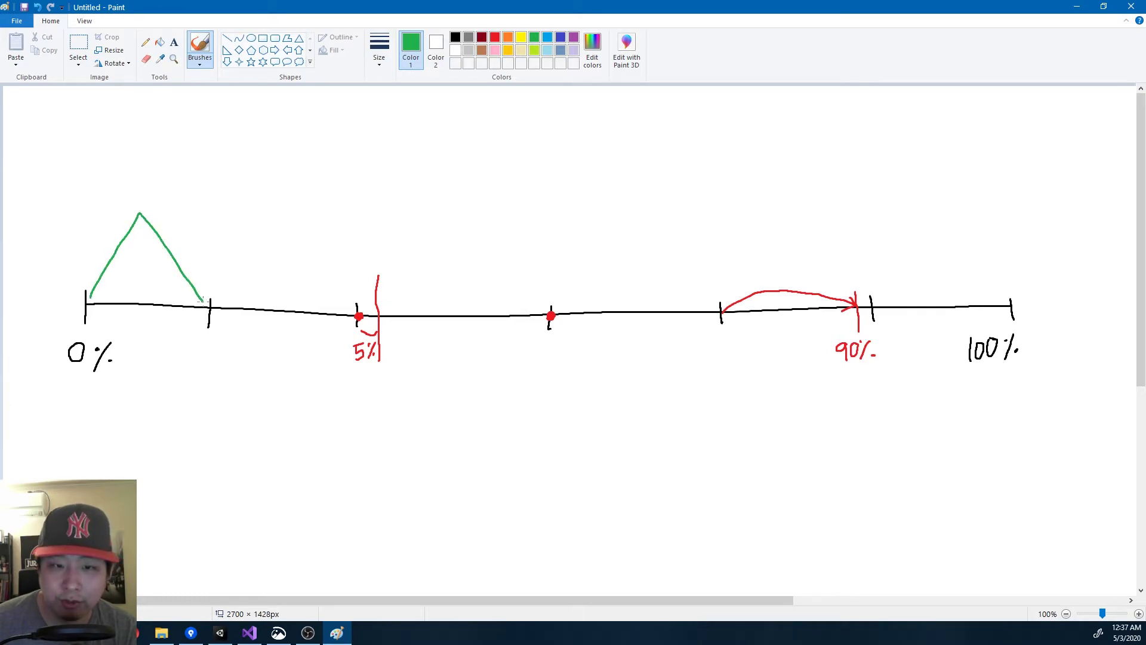
mouse_move(103, 292)
left_mouse_down()
mouse_move(123, 267)
mouse_move(170, 271)
mouse_move(258, 419)
mouse_move(350, 336)
left_mouse_up()
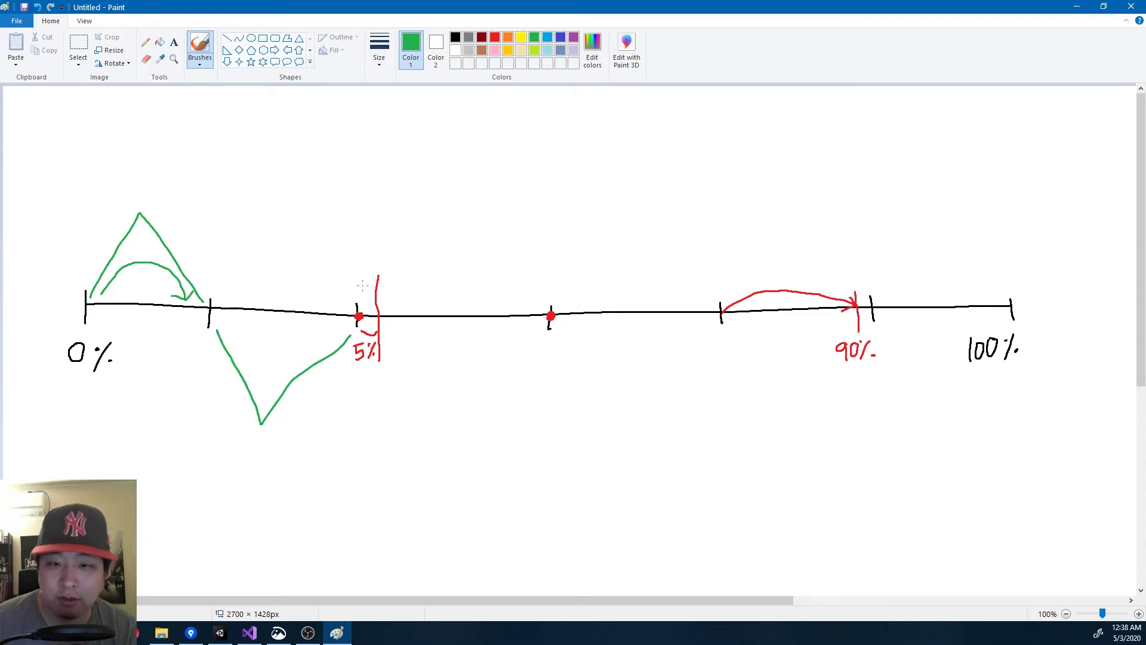
mouse_move(363, 285)
left_mouse_down()
mouse_move(453, 200)
mouse_move(556, 291)
left_mouse_up()
mouse_move(564, 358)
left_mouse_down()
mouse_move(619, 430)
mouse_move(717, 371)
left_mouse_up()
mouse_move(724, 282)
left_mouse_down()
mouse_move(790, 199)
mouse_move(860, 274)
left_mouse_up()
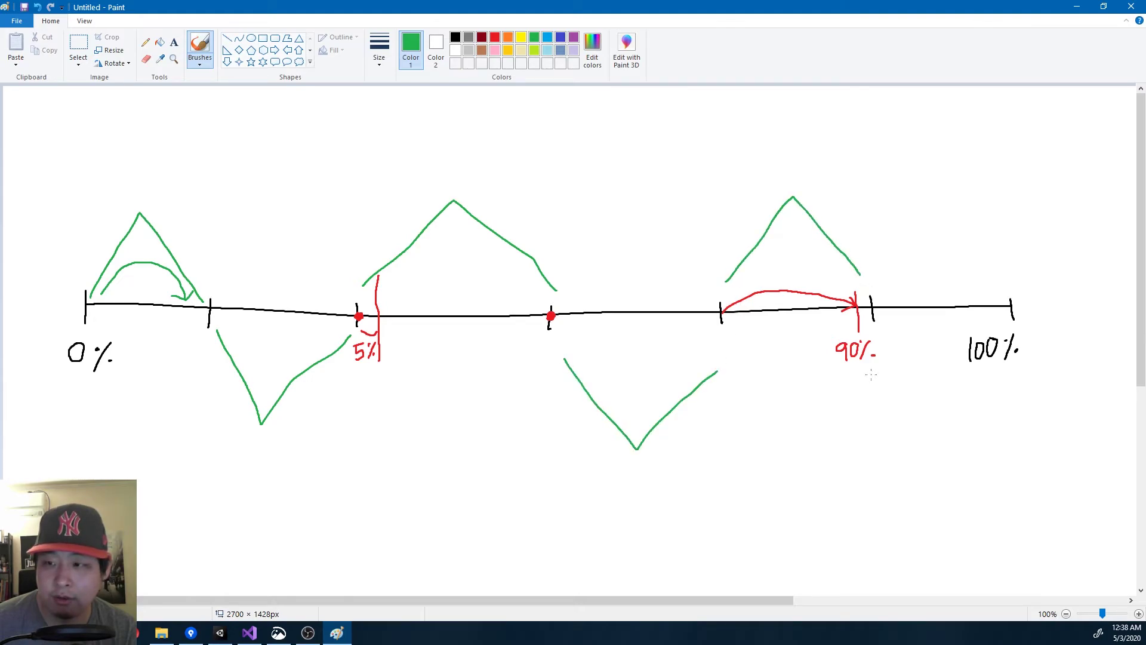
left_click_drag(870, 373, 1010, 379)
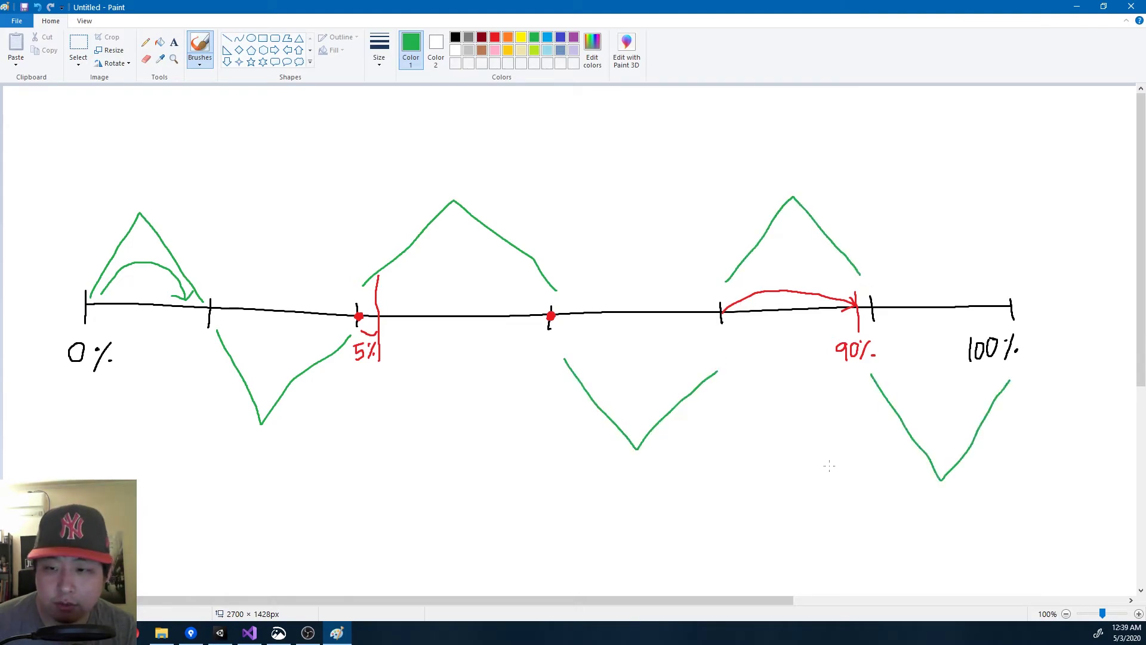
- Enable Auto Time on Chain Bezier and reposition Spheres (1), (3) and (2)
left_click(220, 633)
left_click(999, 466)
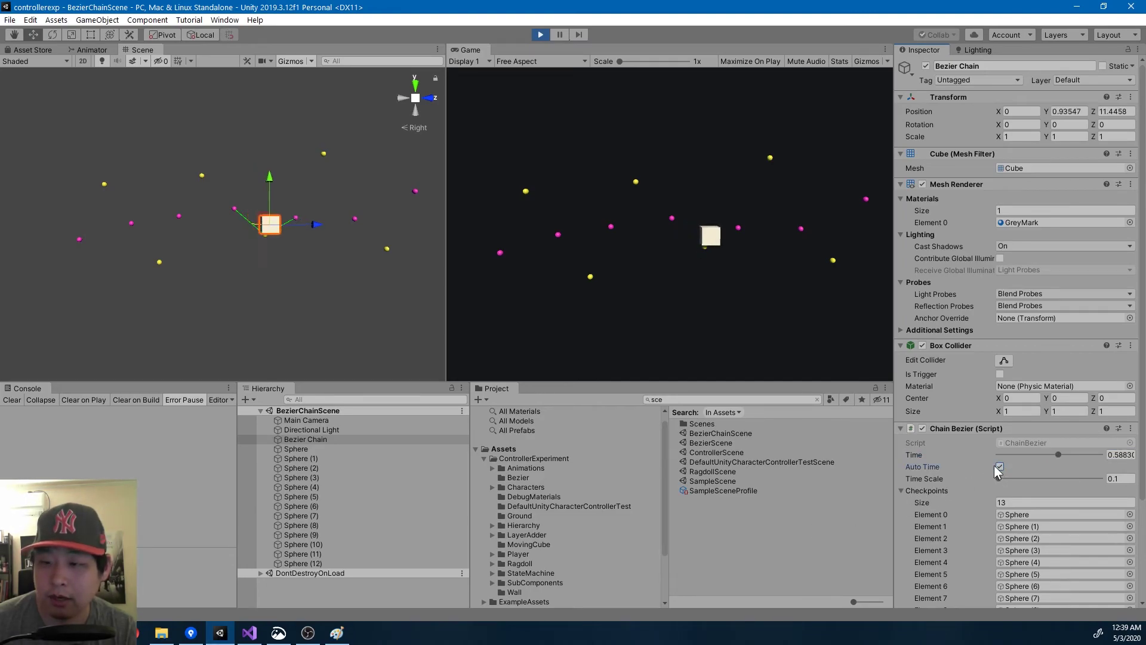
left_click(102, 184)
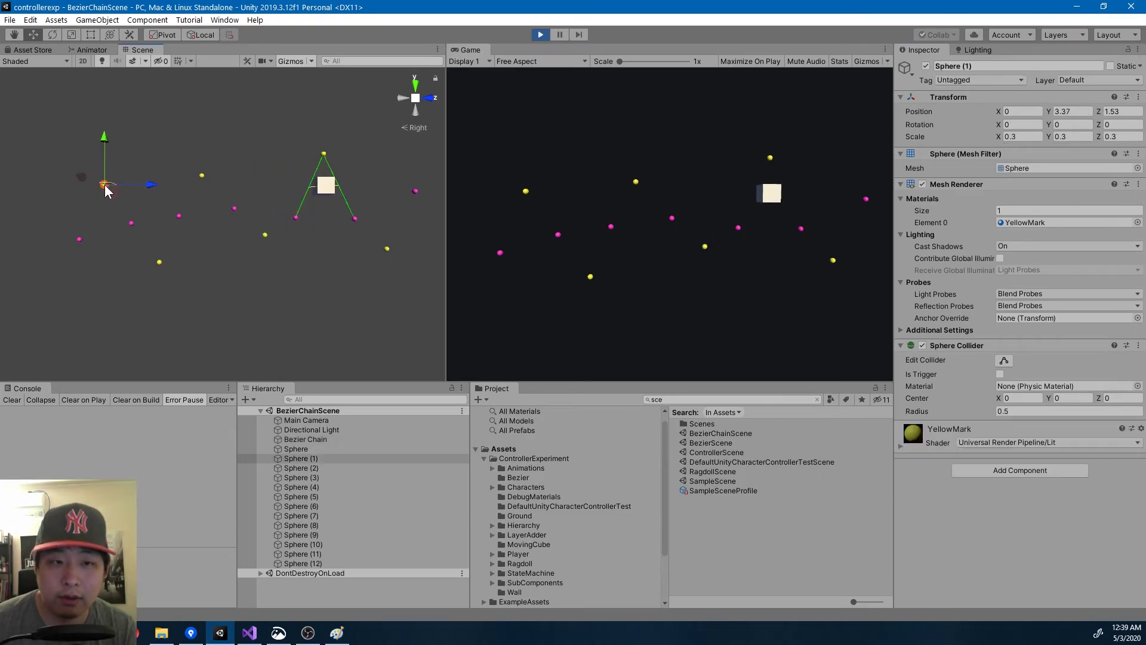
left_click_drag(108, 143, 105, 109)
left_click(157, 260)
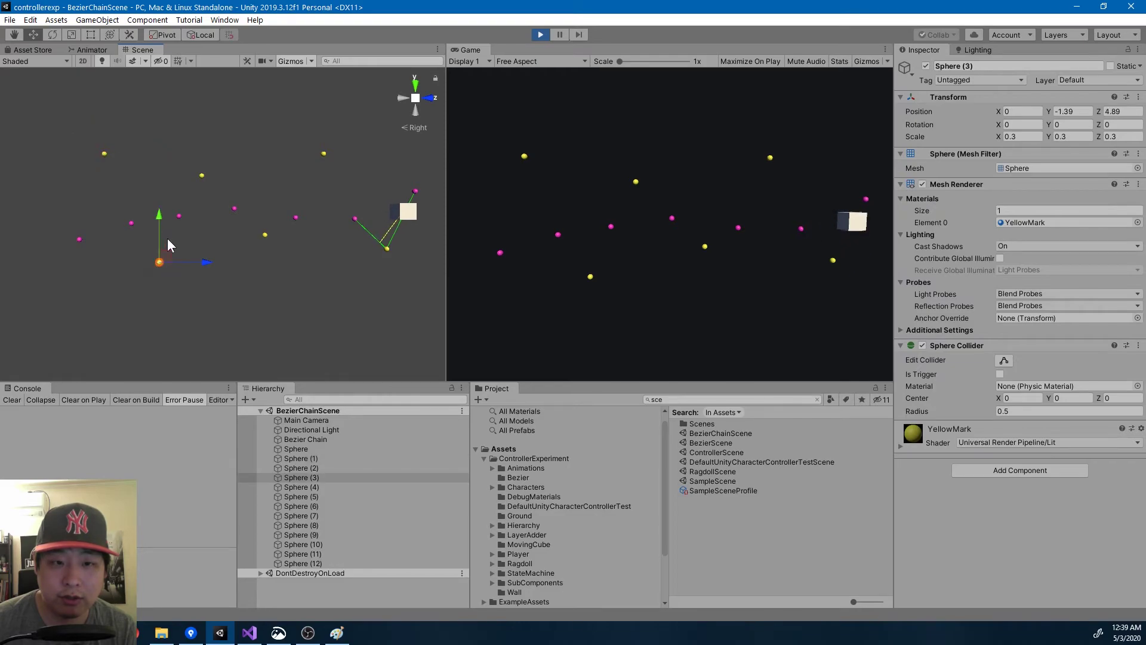
mouse_move(160, 226)
left_mouse_down()
mouse_move(159, 256)
mouse_move(140, 228)
left_mouse_up()
left_click(132, 223)
left_click_drag(112, 174, 112, 196)
- Move Sphere (7) down, Sphere (8) up and left, and Sphere (10) left
left_click(266, 234)
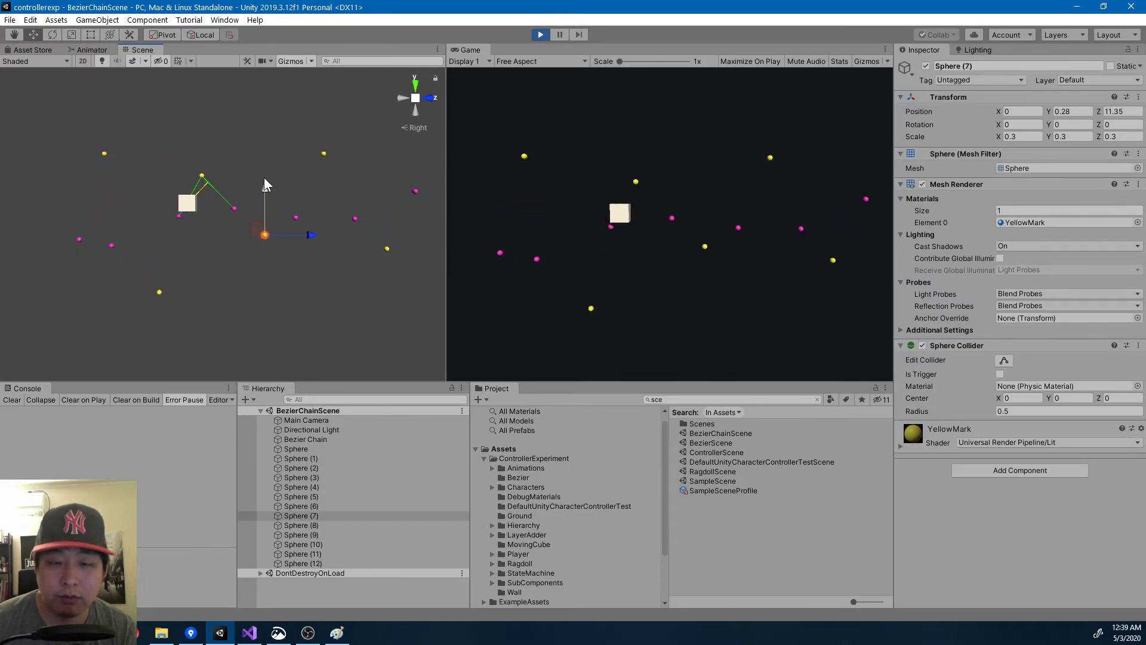
left_click_drag(264, 180, 265, 232)
left_click(296, 218)
left_click_drag(342, 218, 320, 218)
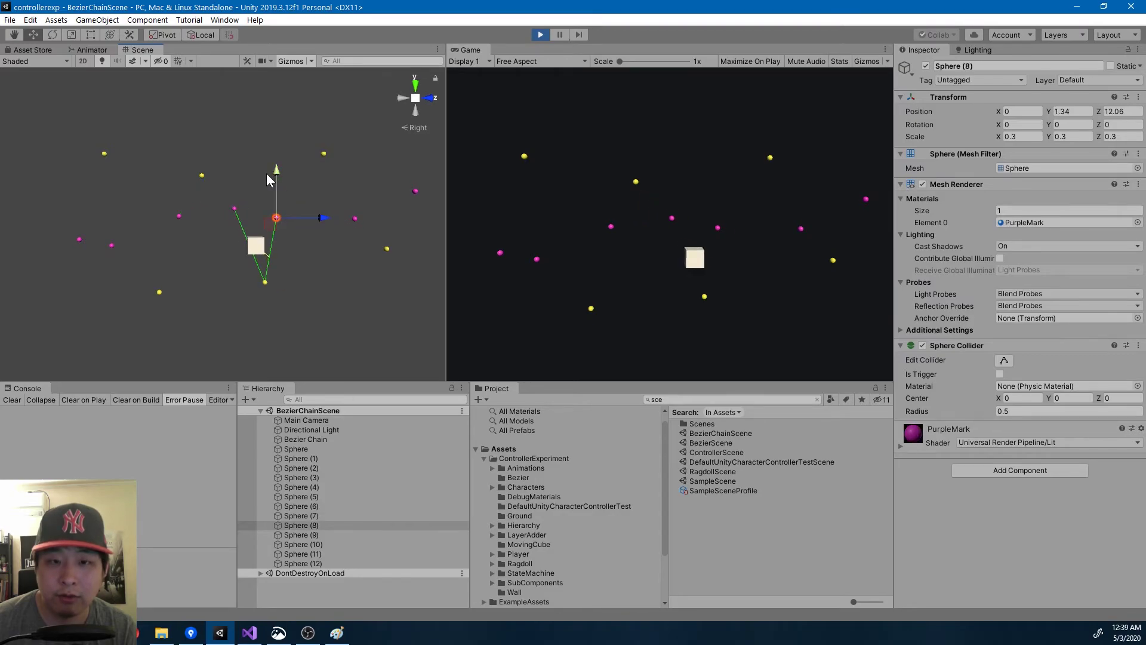
left_click_drag(284, 141, 284, 115)
left_click(356, 218)
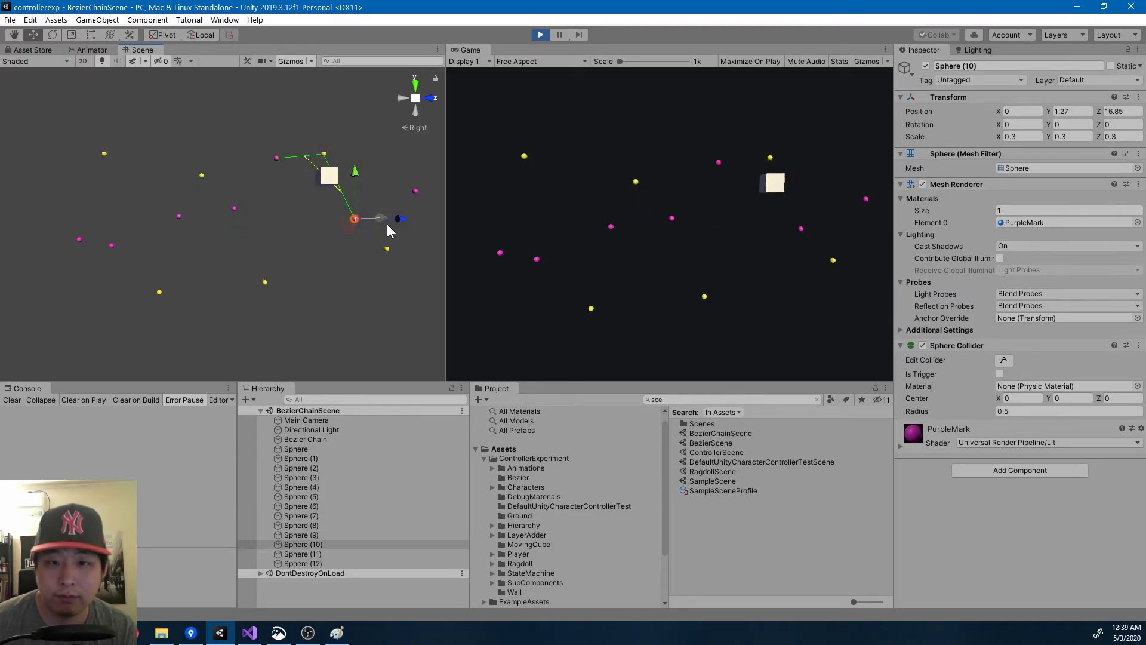
left_click_drag(391, 220, 348, 220)
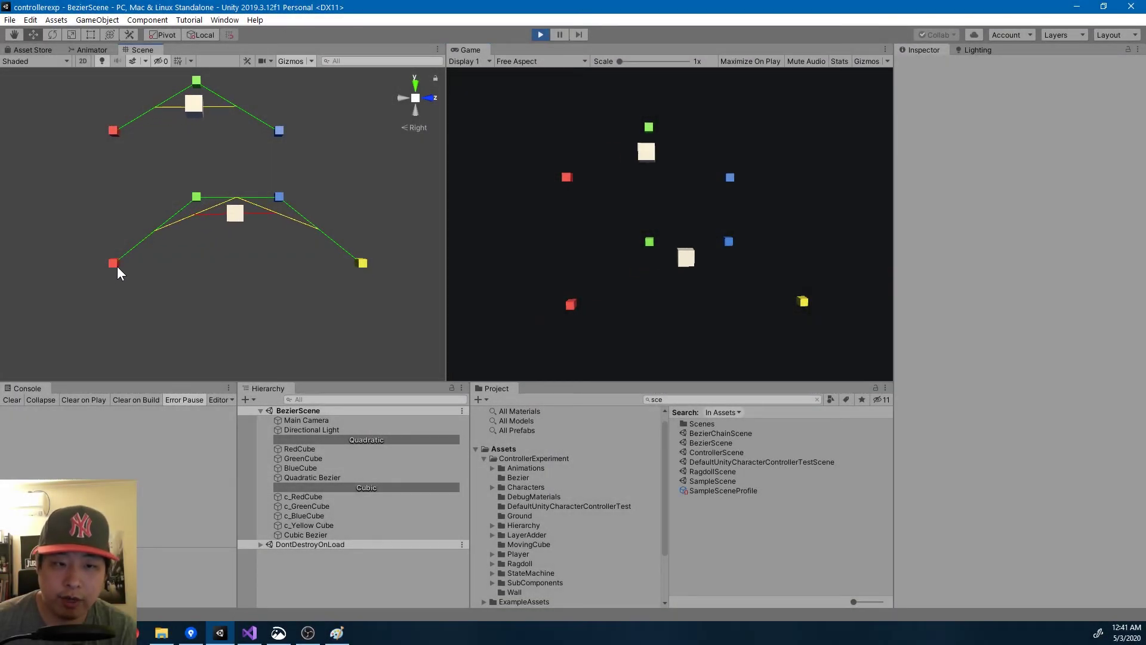
- Move c_RedCube up-right, c_BlueCube down-left and c_Yellow Cube far left to bend the cubic curve
left_click(117, 266)
left_click_drag(120, 254, 150, 191)
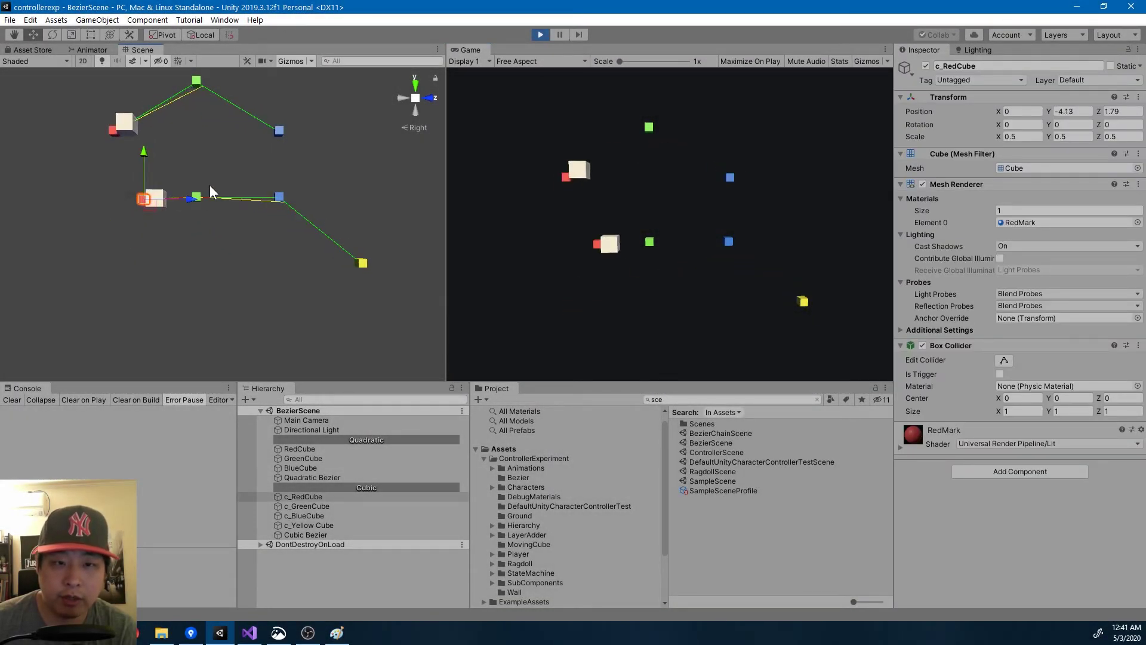
left_click(280, 197)
left_click_drag(283, 195, 219, 272)
left_click(358, 266)
left_click_drag(355, 267, 51, 243)
- Shift c_GreenCube right, adjust c_BlueCube again, and pull the quadratic GreenCube down and right
left_click(199, 200)
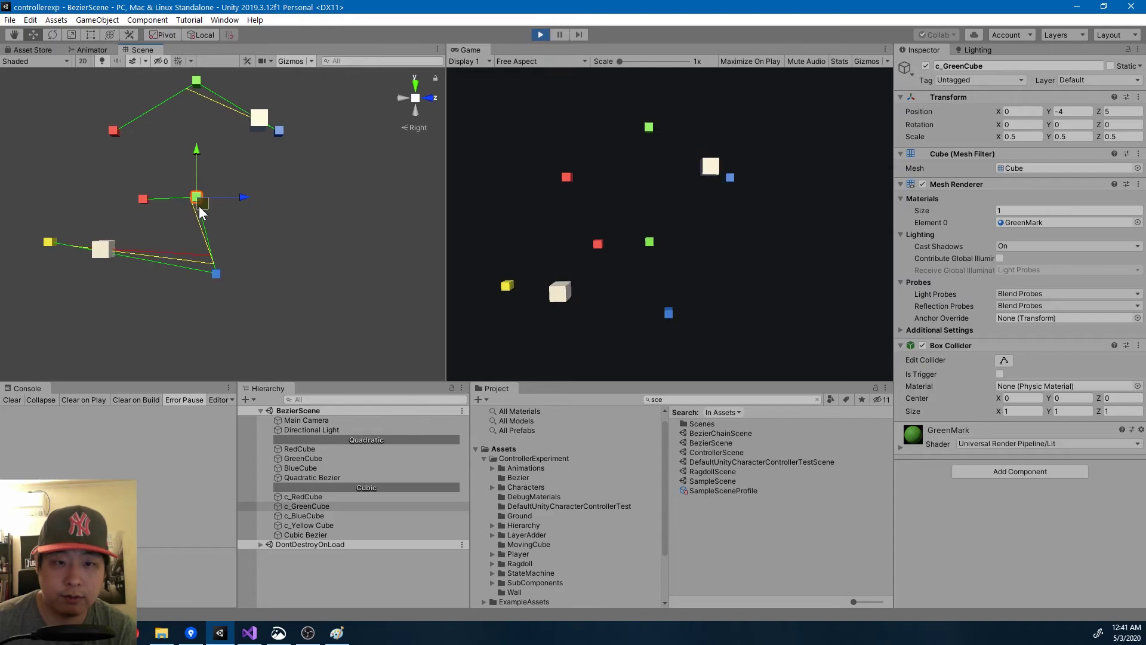
left_click_drag(199, 203, 269, 203)
left_click(217, 275)
left_click_drag(218, 274, 170, 325)
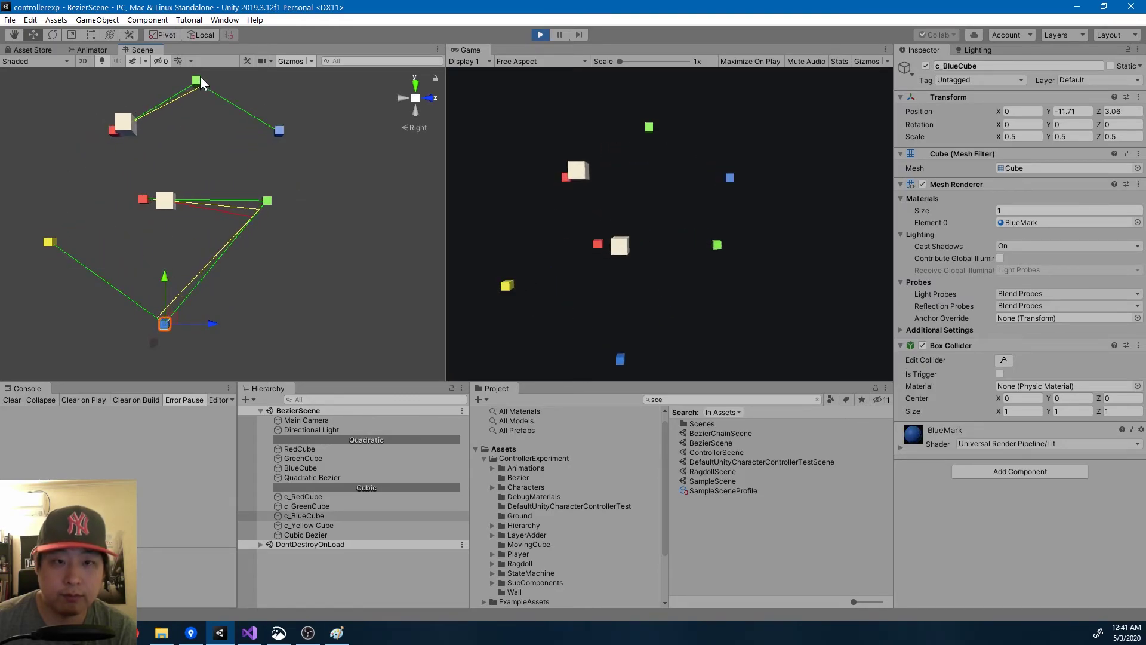
left_click(199, 78)
left_click_drag(199, 78, 442, 263)
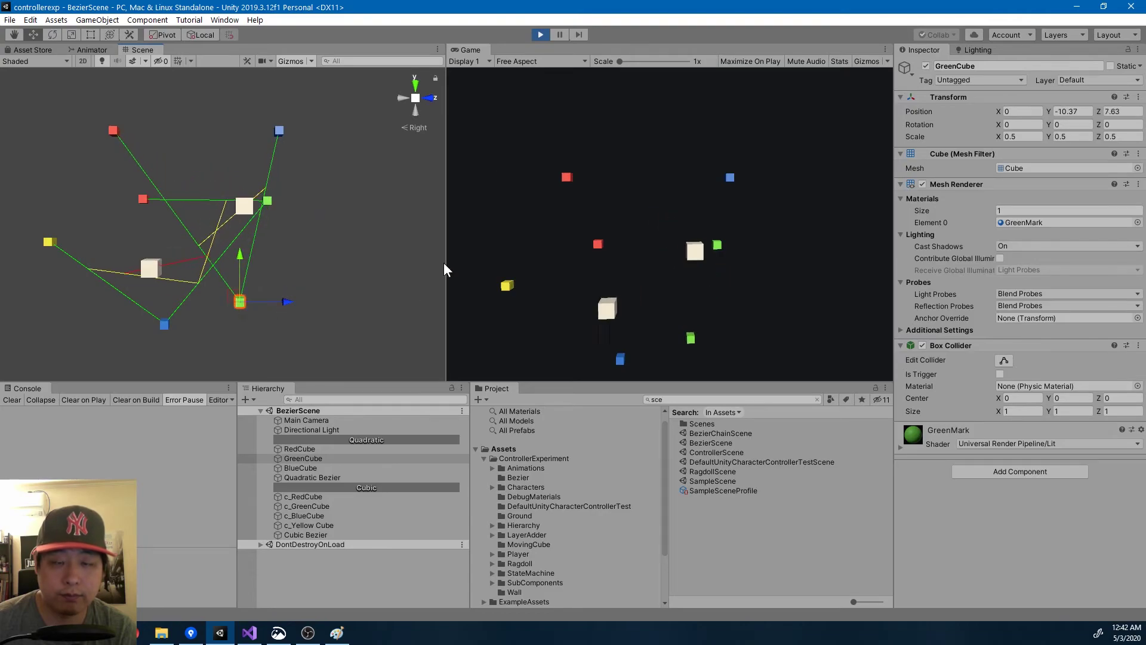